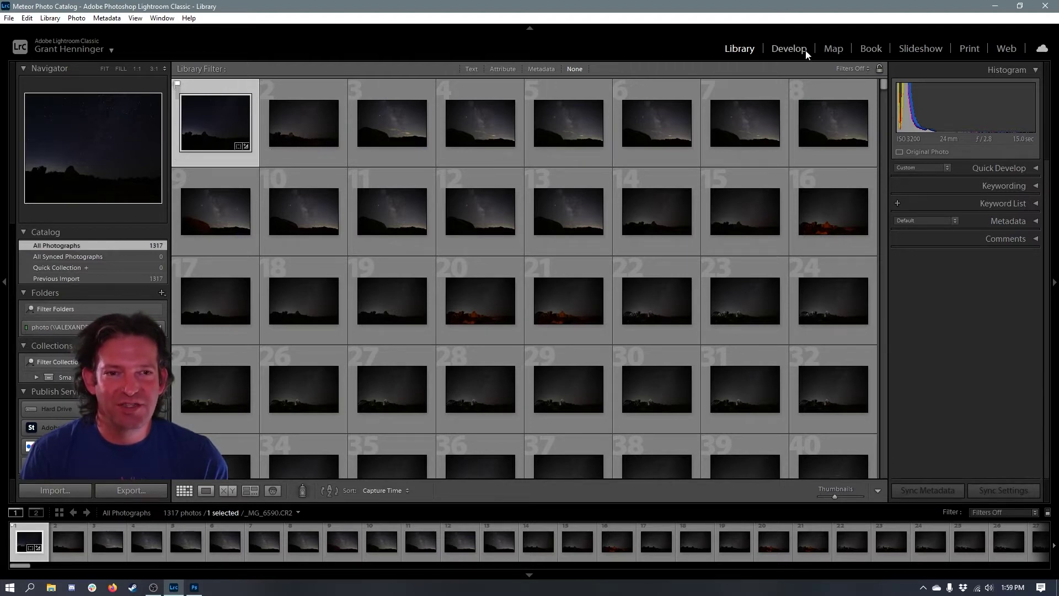
Review the first photo's Develop edits (Temp 4100, Dehaze +28), then select all 1317 photos in the Library grid
click(790, 50)
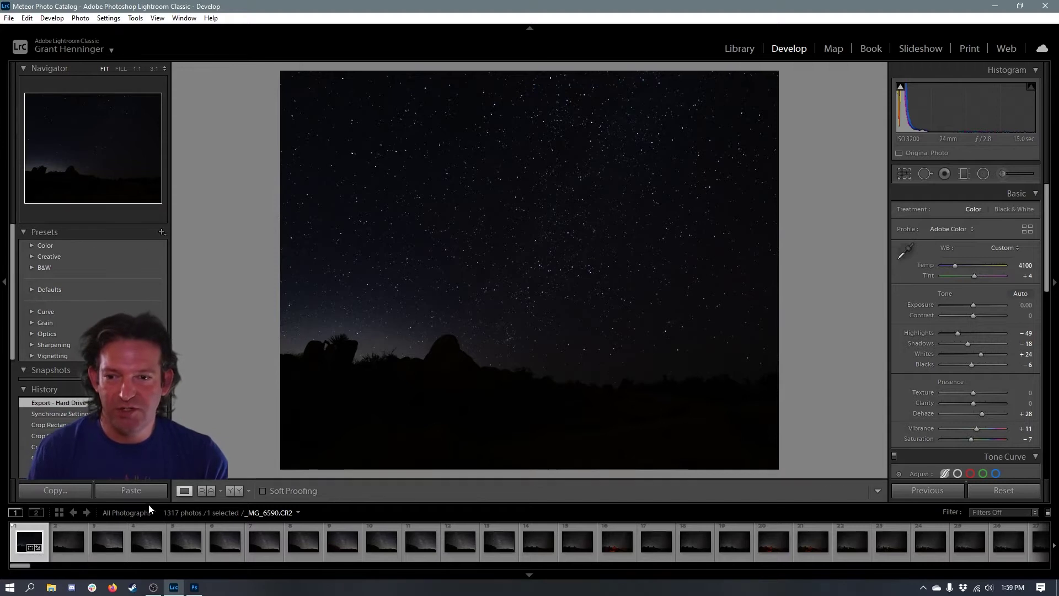
click(753, 51)
key(ctrl+a)
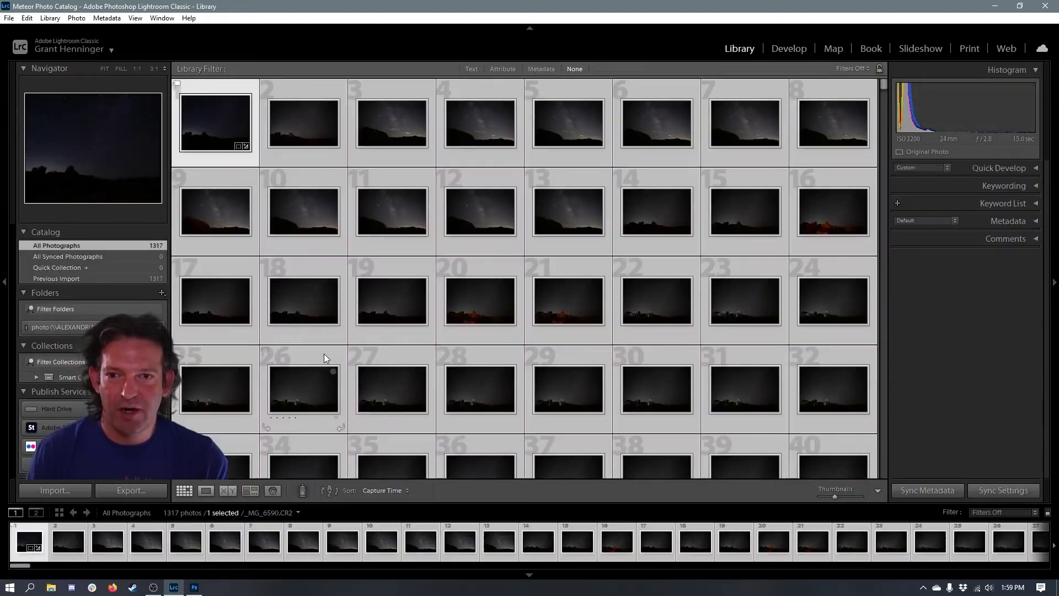
right_click(204, 138)
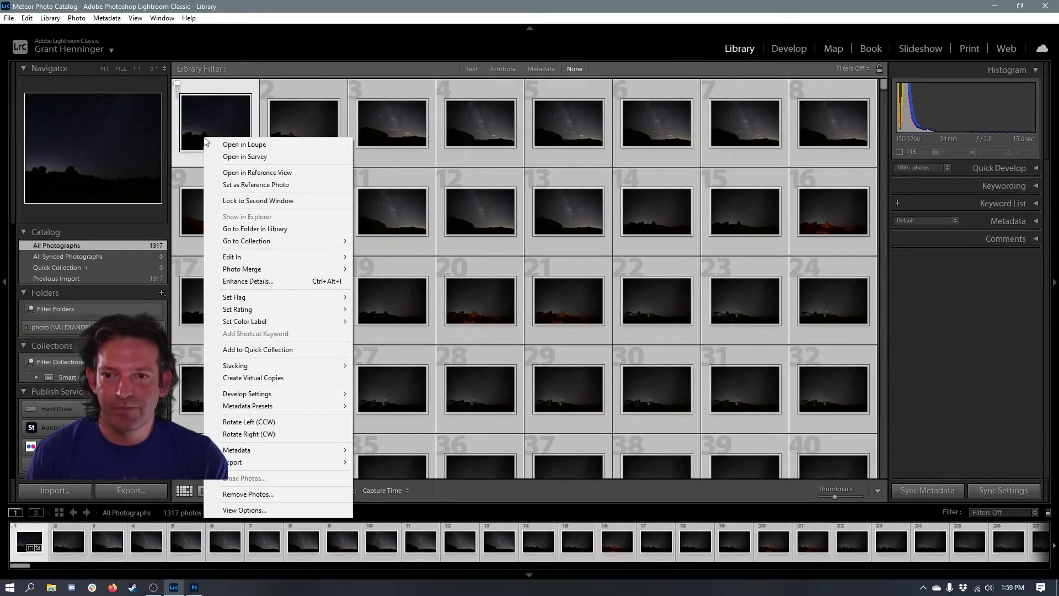
mouse_move(260, 395)
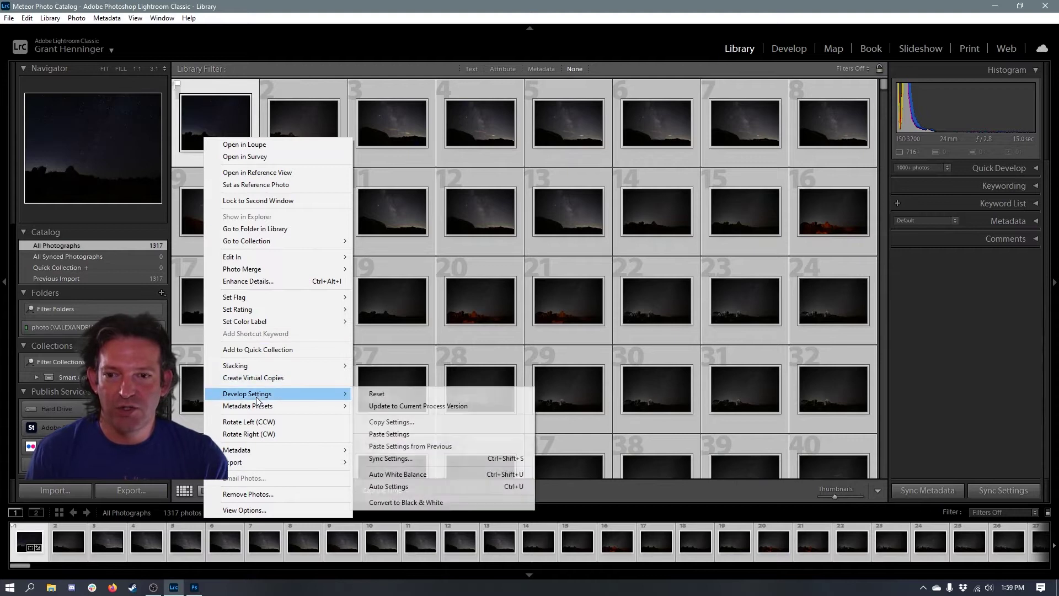
click(413, 458)
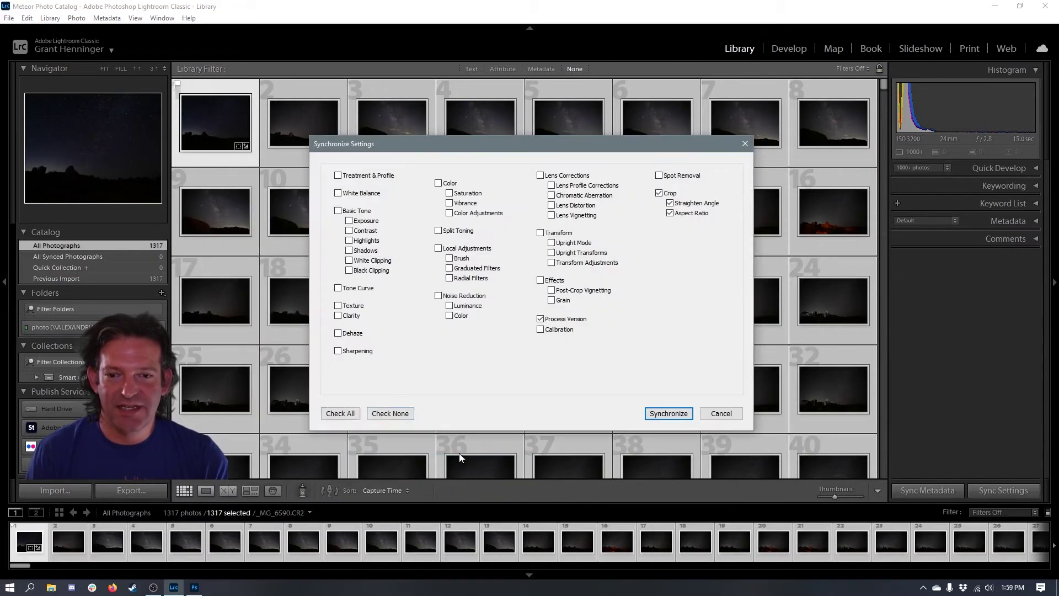
click(339, 413)
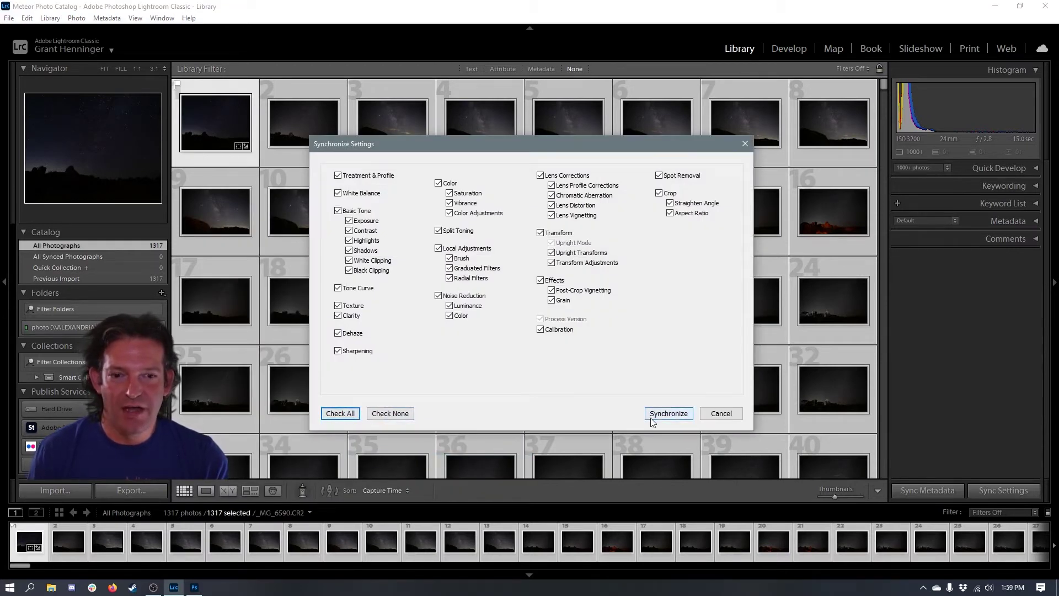
click(715, 415)
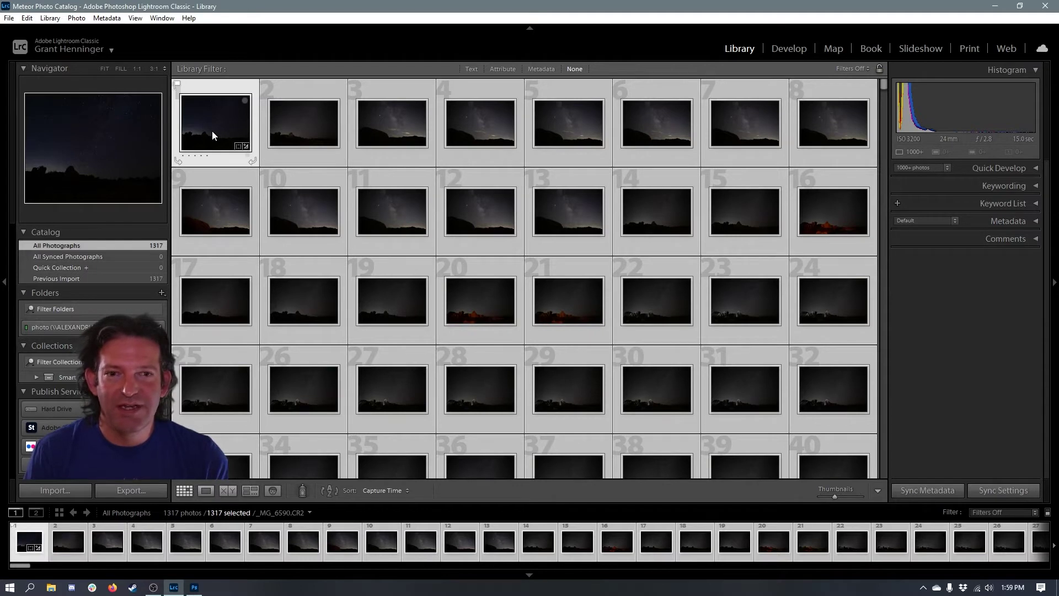
click(206, 491)
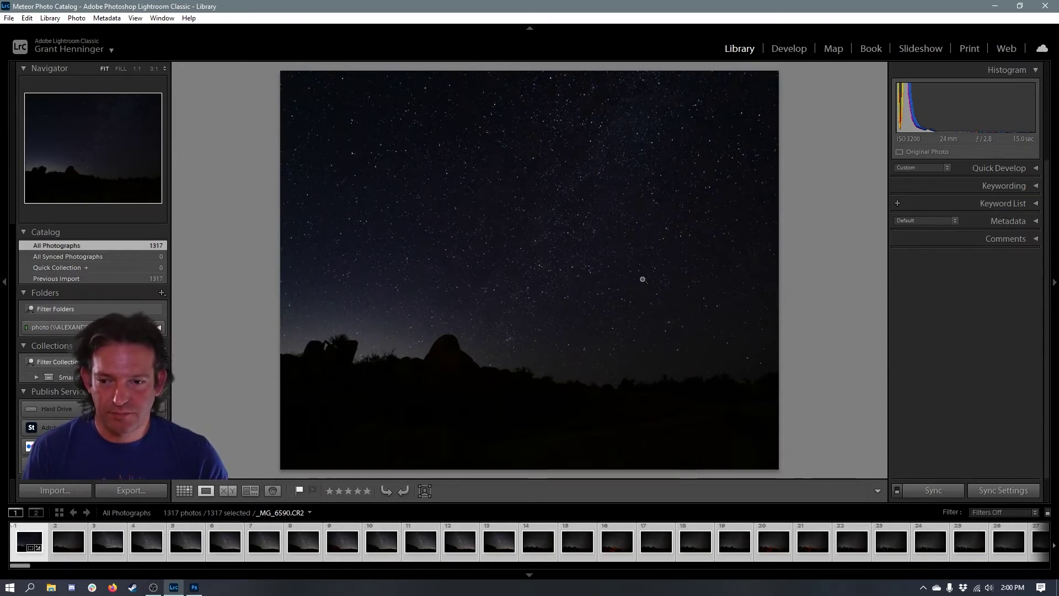
Flip between neighbouring frames in Loupe view to find and compare a meteor streak
key(Right)
key(Right)
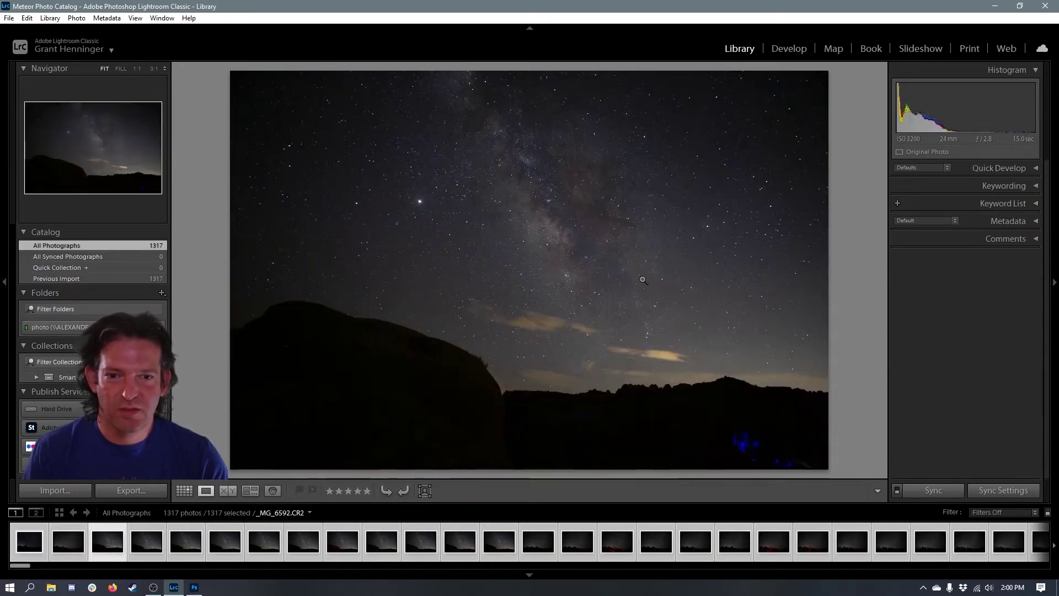
key(Right)
key(Right)
key(Right)
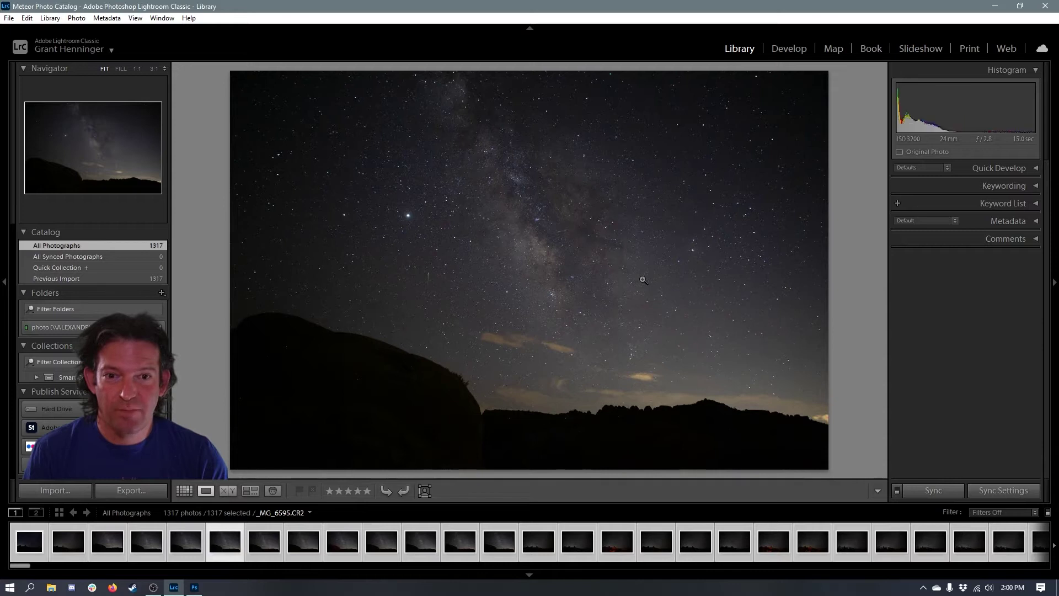
key(Right)
key(Left)
key(Right)
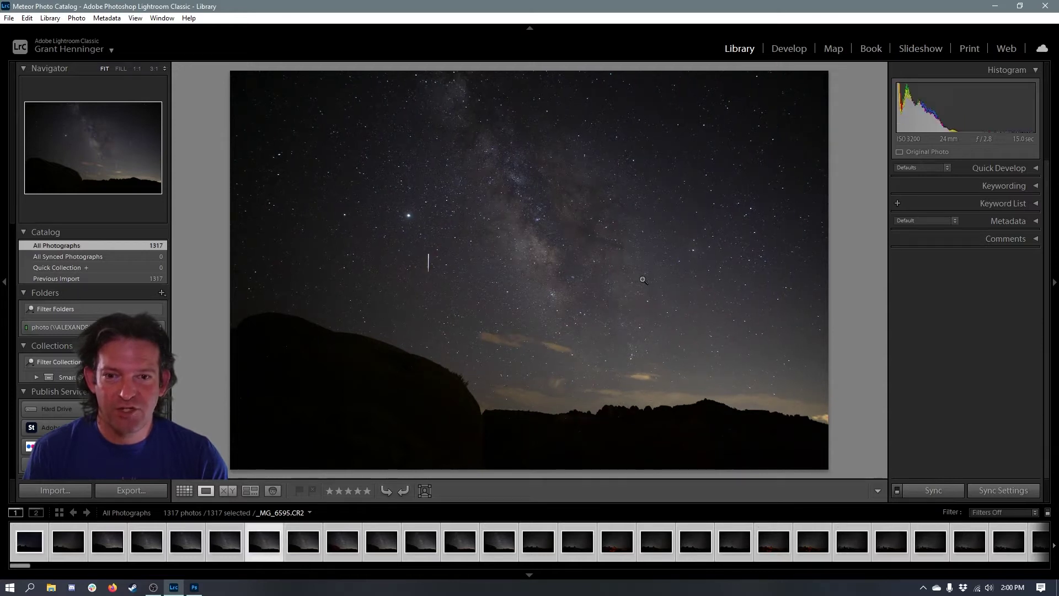
key(Left)
key(Right)
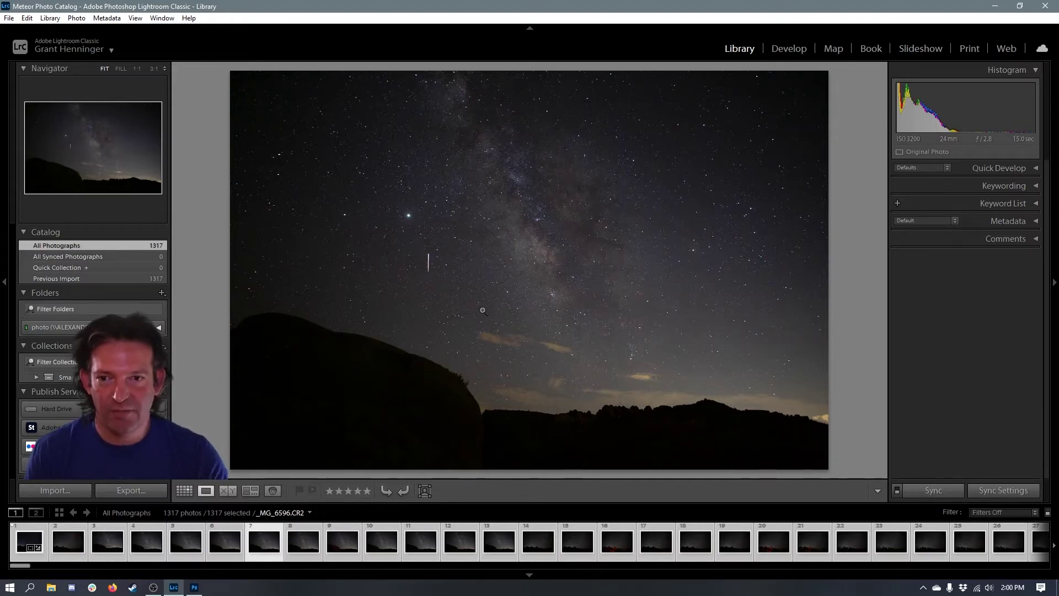
key(Left)
key(Right)
key(Right)
key(Right)
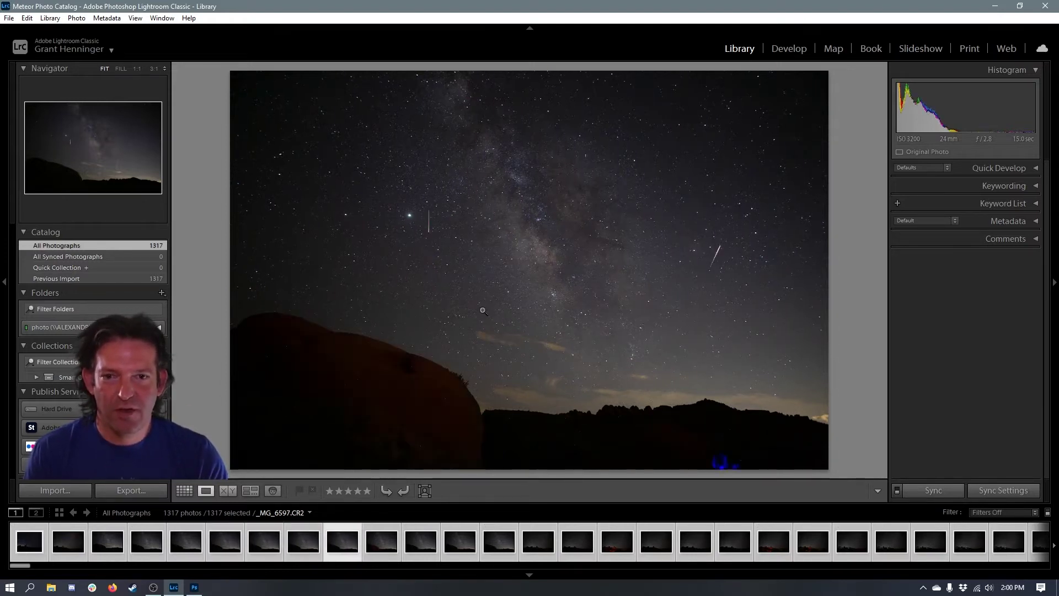
Compare the diagonal-meteor frames, then advance through the sequence to _MG_6609.CR2
key(Left)
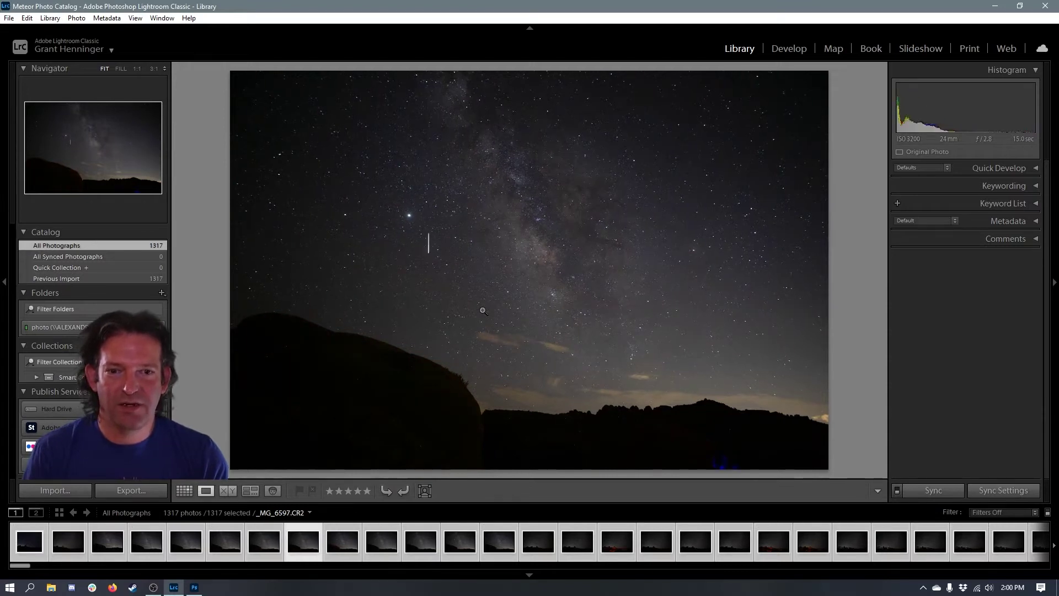
key(Right)
key(Right)
key(Left)
key(Left)
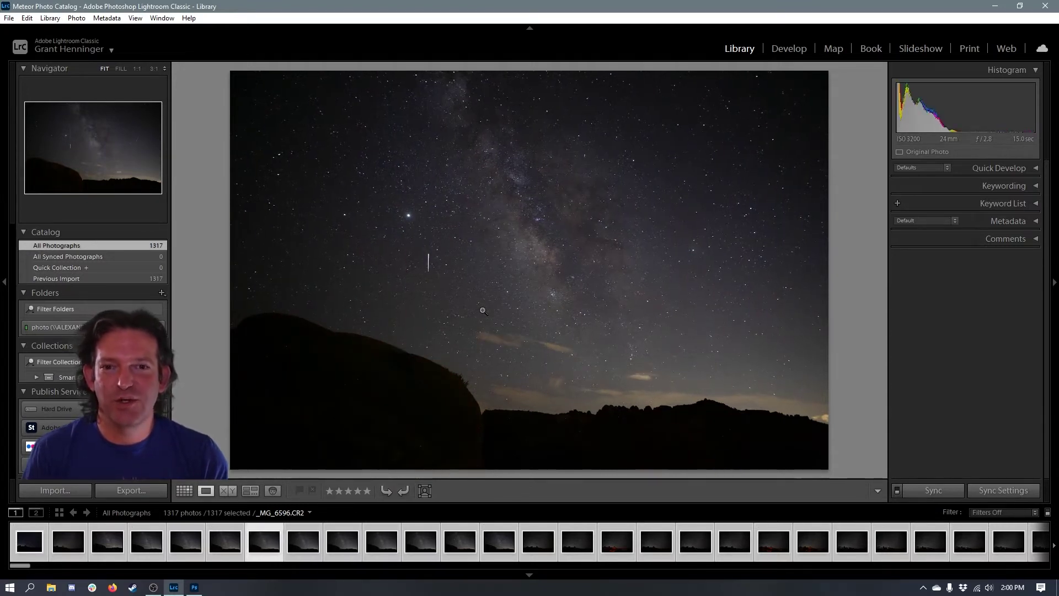
key(Right)
key(Right)
key(Right)
key(Left)
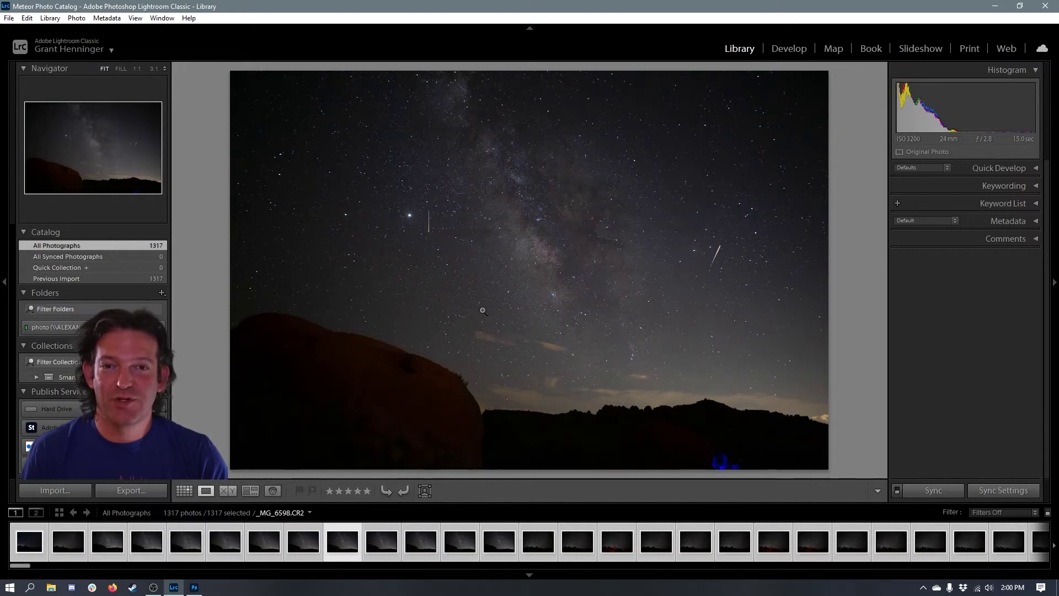
key(Left)
key(Left)
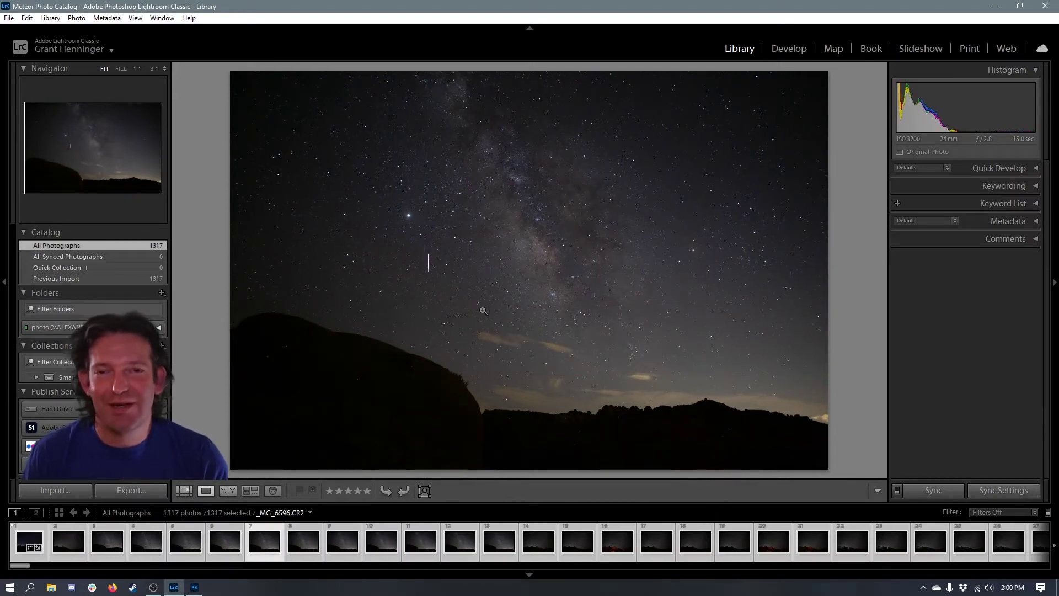
key(Right)
key(Right)
key(Right)
key(Right)
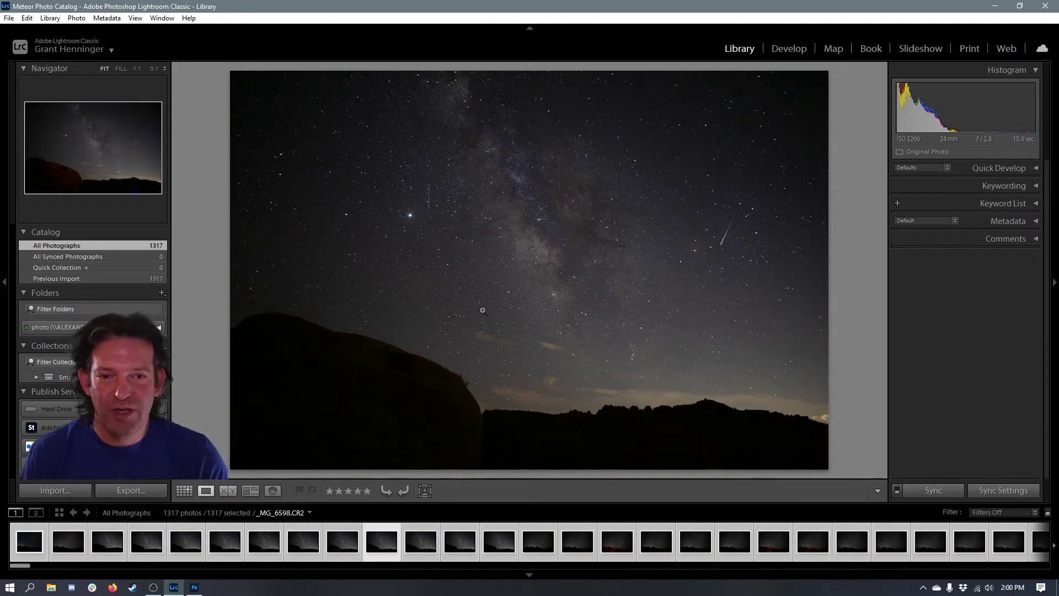
key(Right)
key(Right)
key(Right)
key(Right)
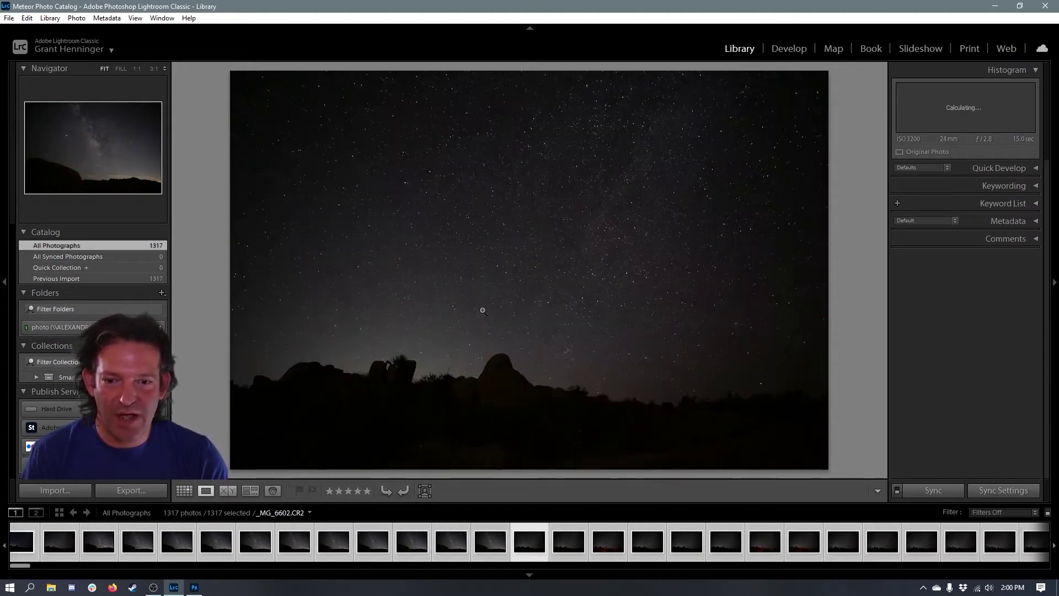
key(Right)
key(Right)
key(Right)
key(Right)
key(Right)
key(Right)
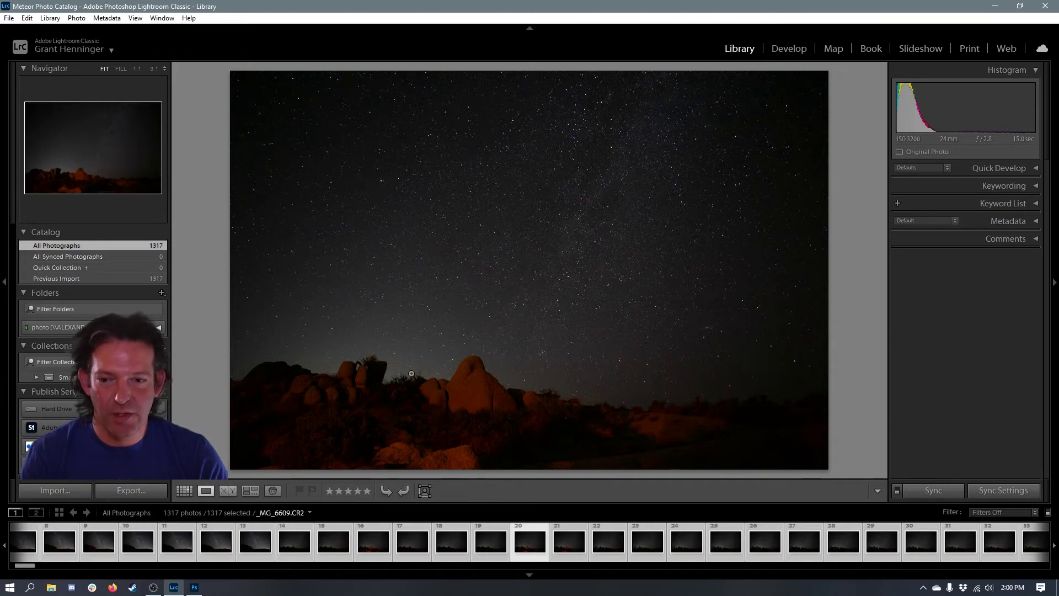
Filter the filmstrip to Flagged photos and view flagged photos 26 and 25
click(991, 518)
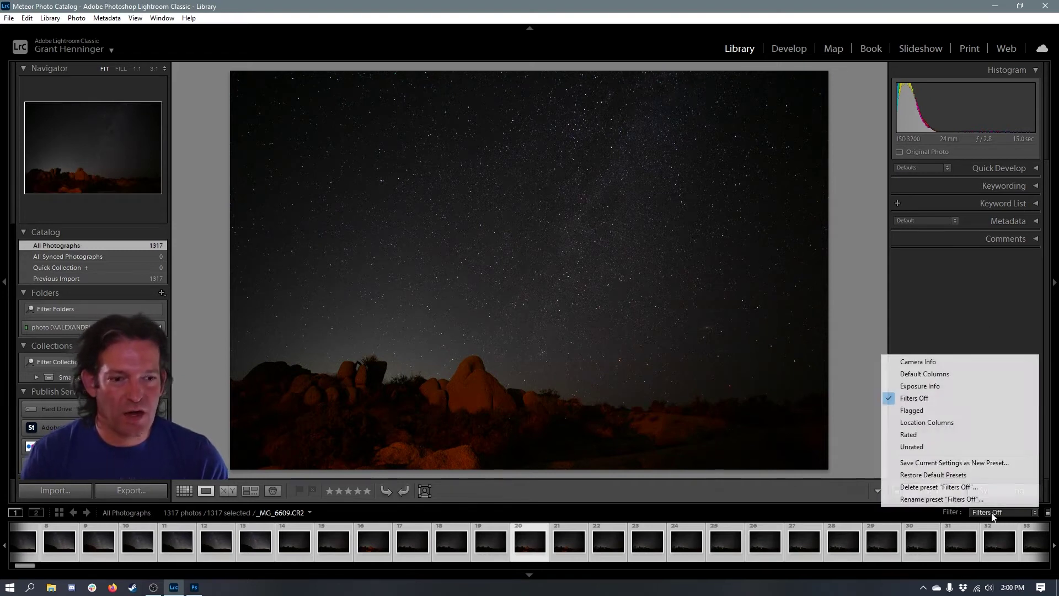
click(924, 410)
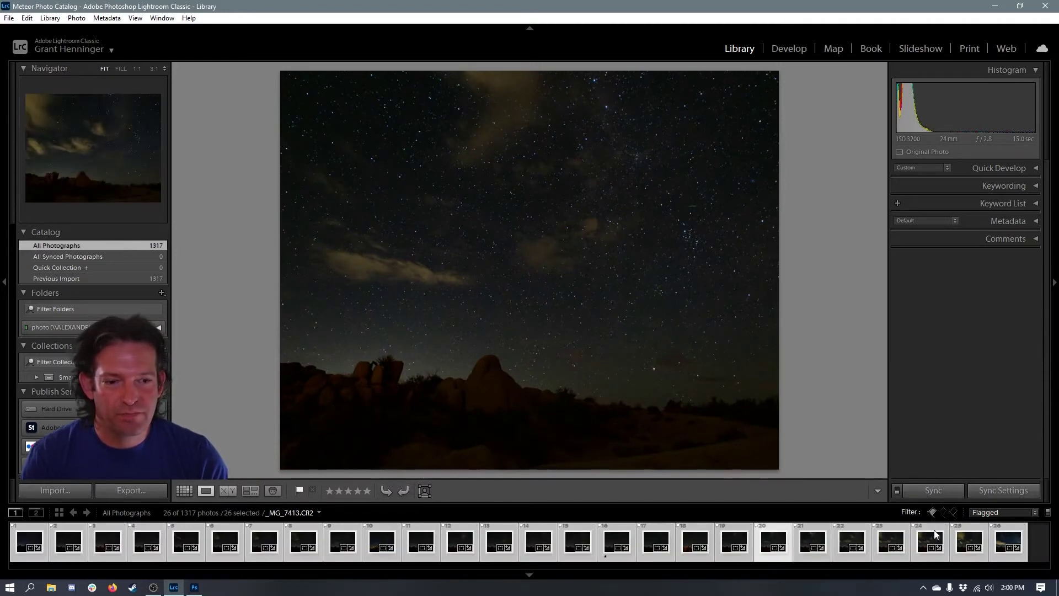
click(1002, 542)
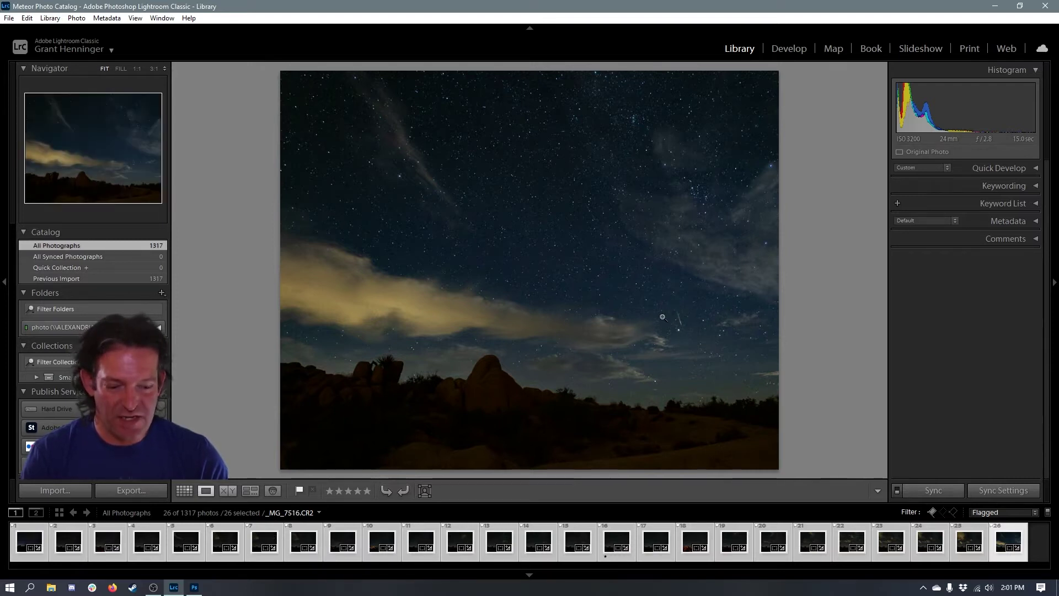
key(Left)
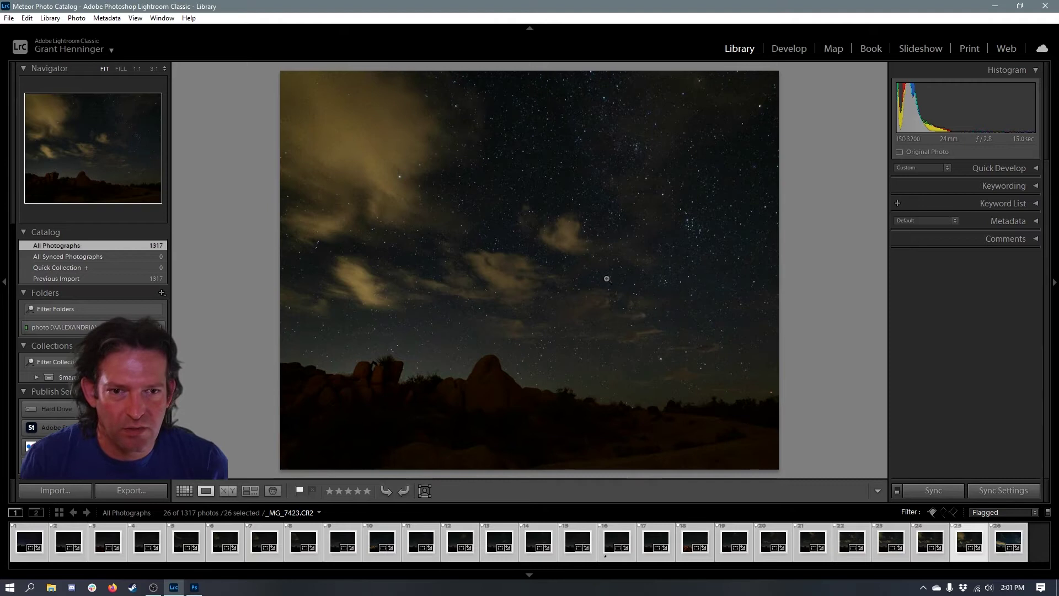
Inspect the meteor streaks at 1:1 on flagged photos 25 and 22
click(523, 254)
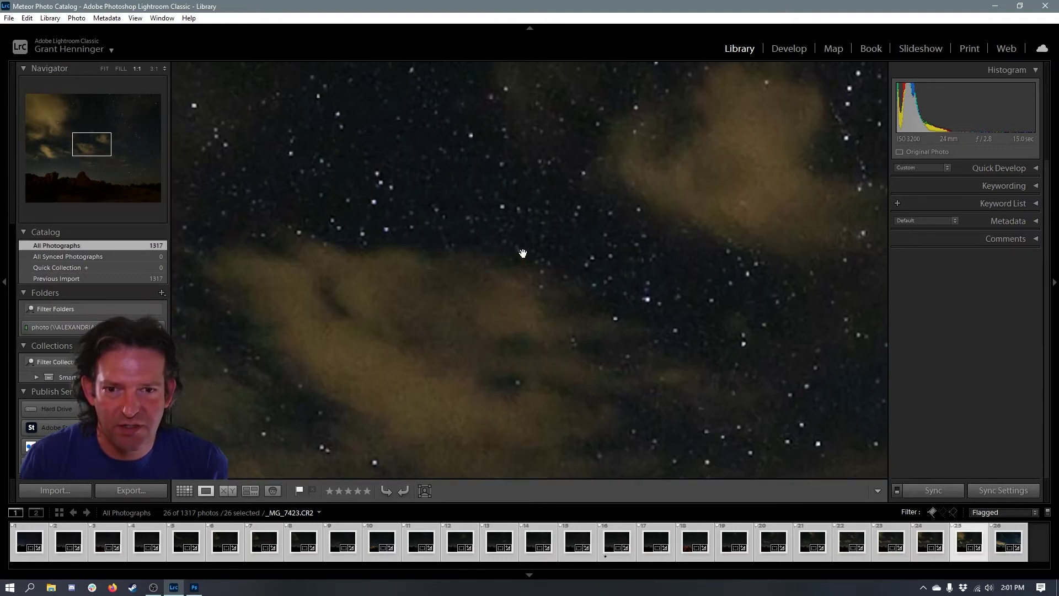
drag(475, 215, 498, 328)
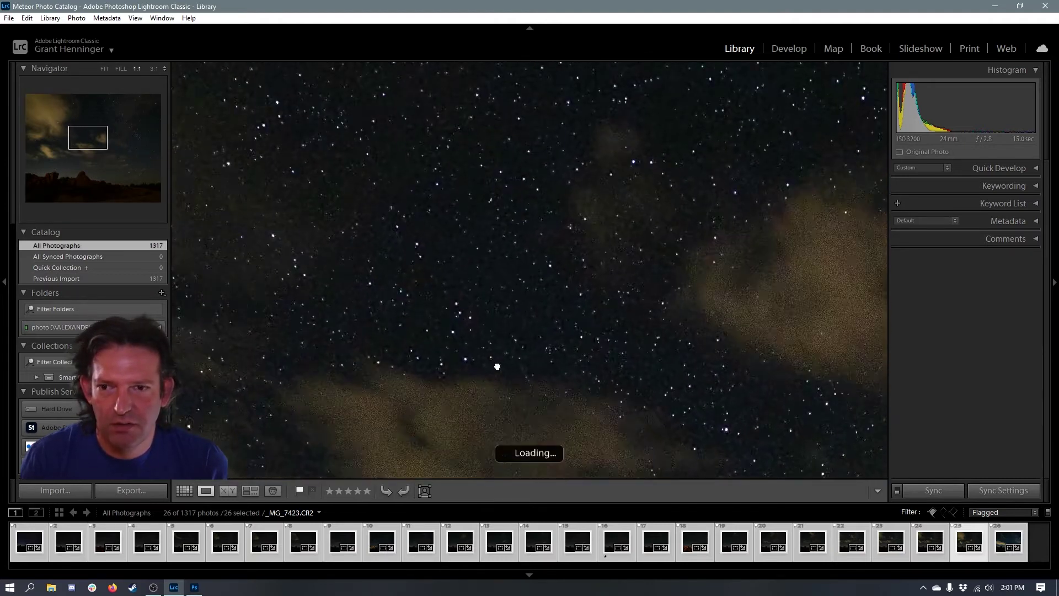
click(637, 247)
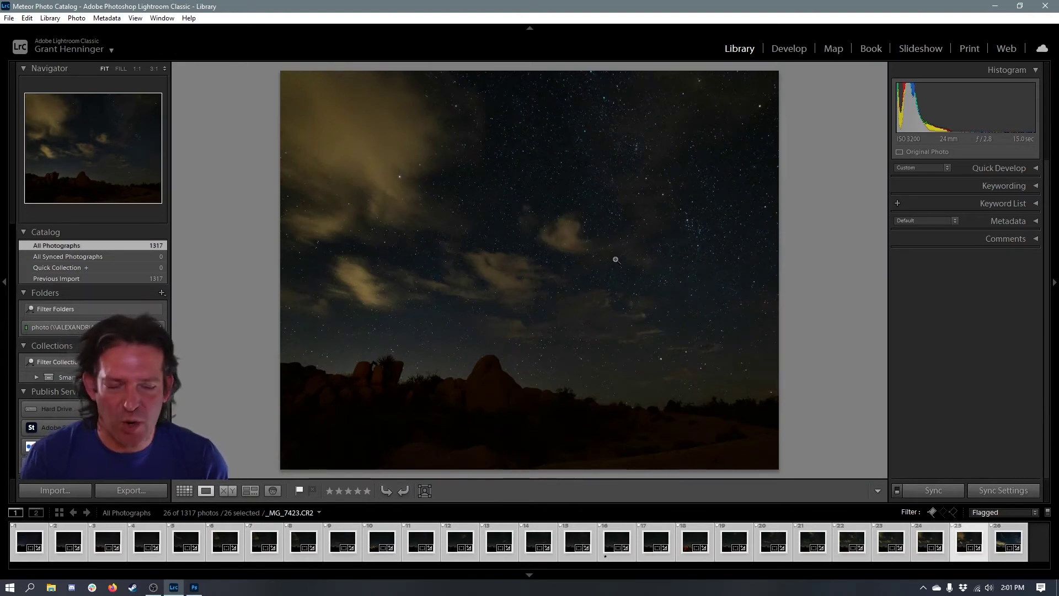
key(Left)
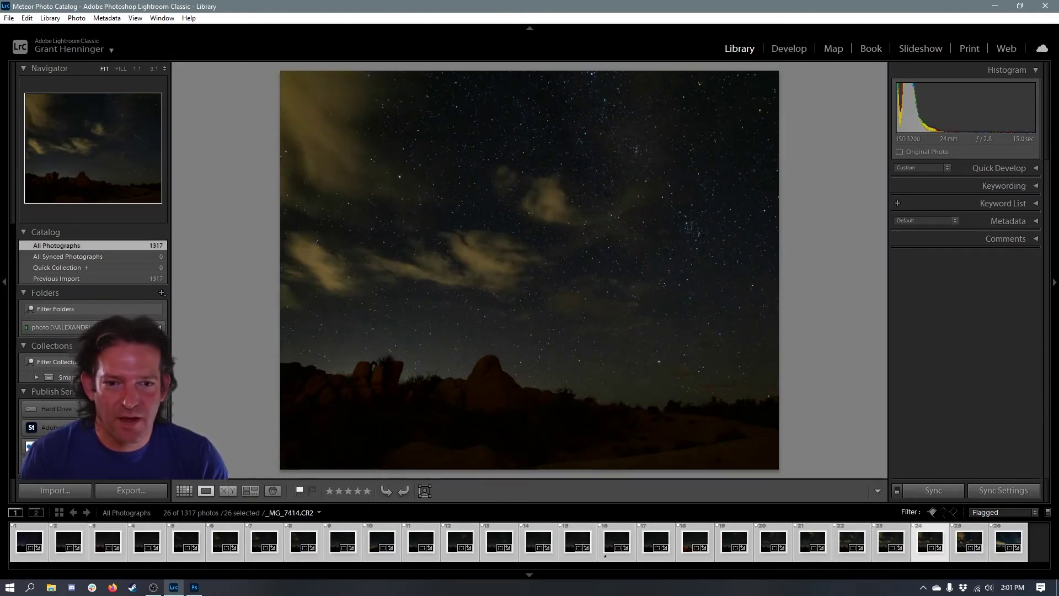
key(Left)
key(Left)
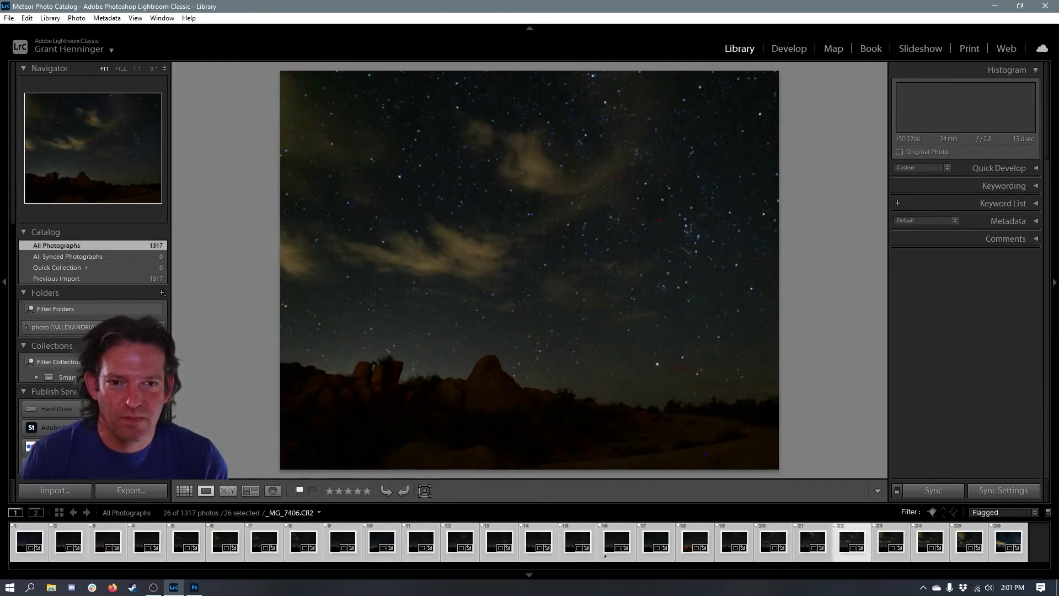
click(684, 251)
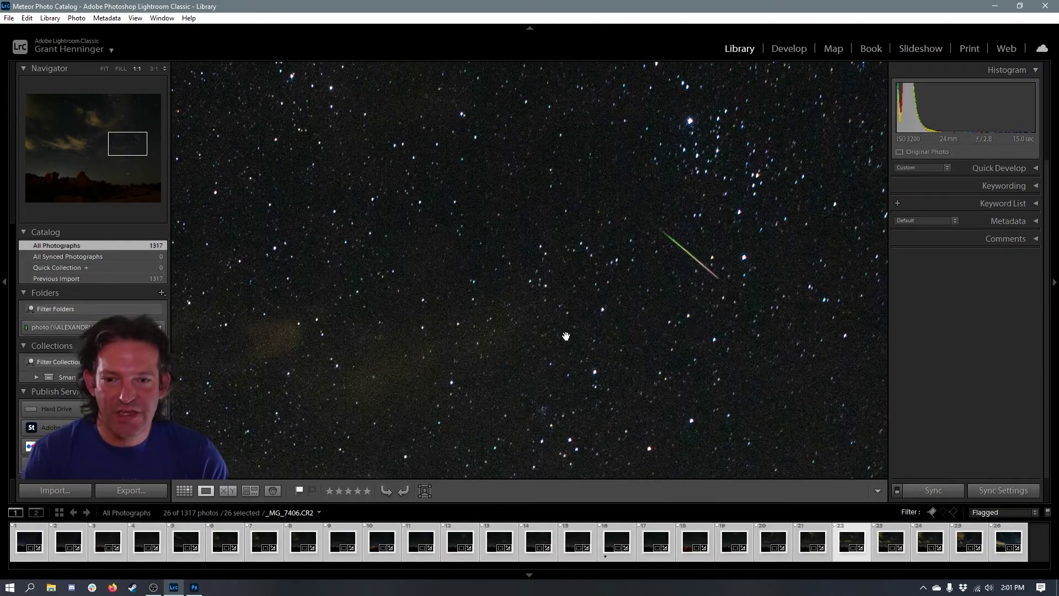
right_click(299, 546)
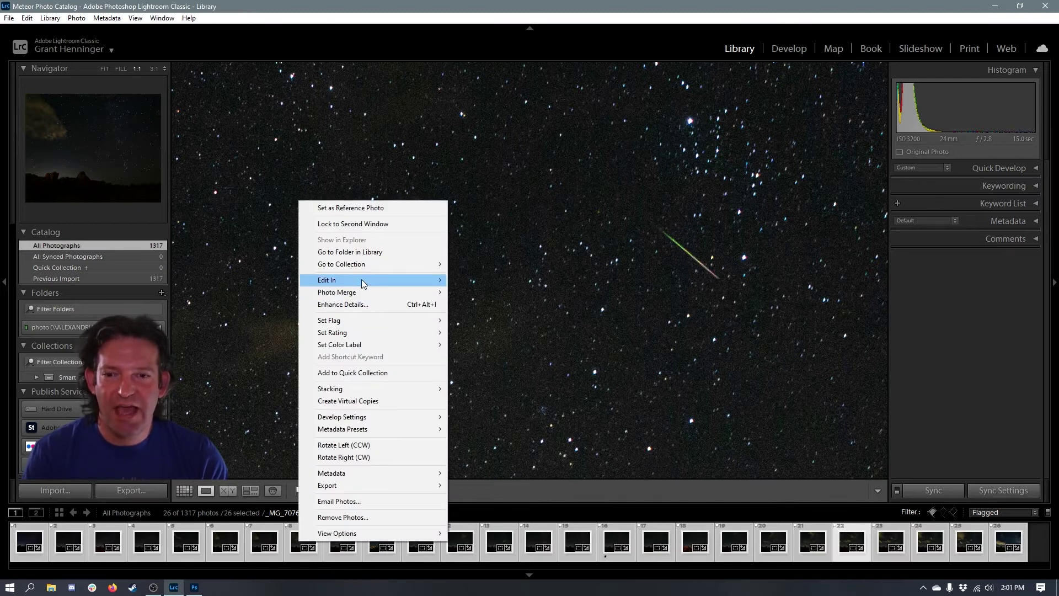
Choose Export > Export... for the 26 selected flagged photos
mouse_move(362, 281)
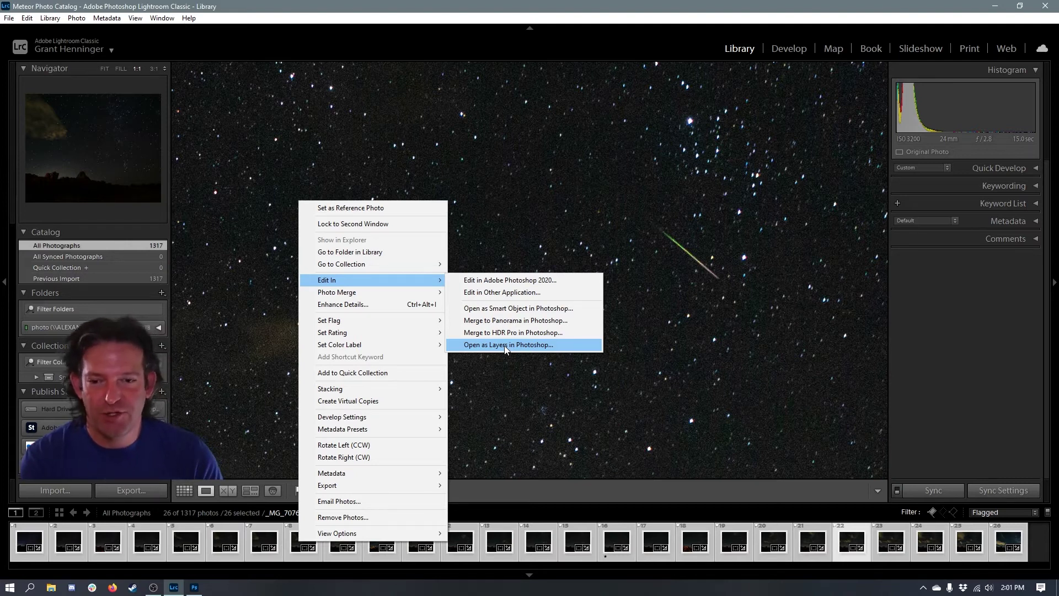
mouse_move(353, 486)
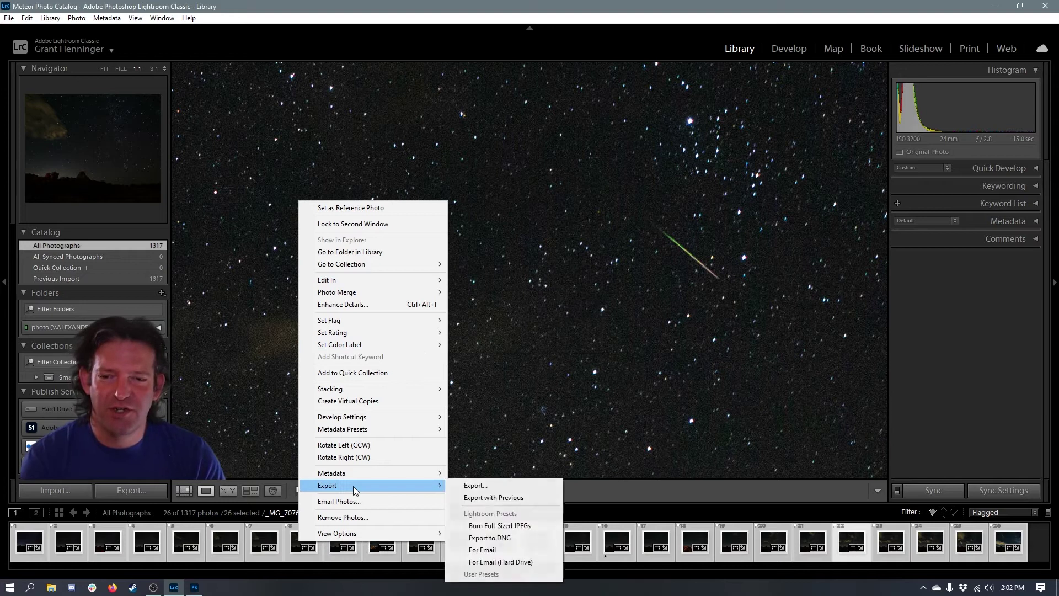
click(482, 485)
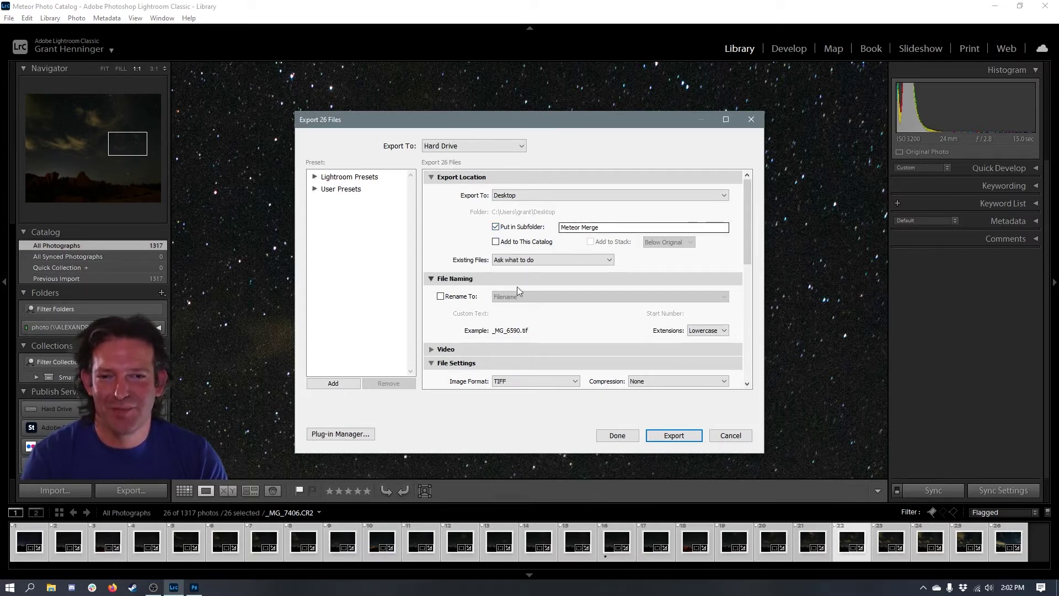
Export the 26 photos as 16-bit Adobe RGB (1998) TIFFs to the Desktop 'Meteor Merge' subfolder
scroll(508, 302, down, 10)
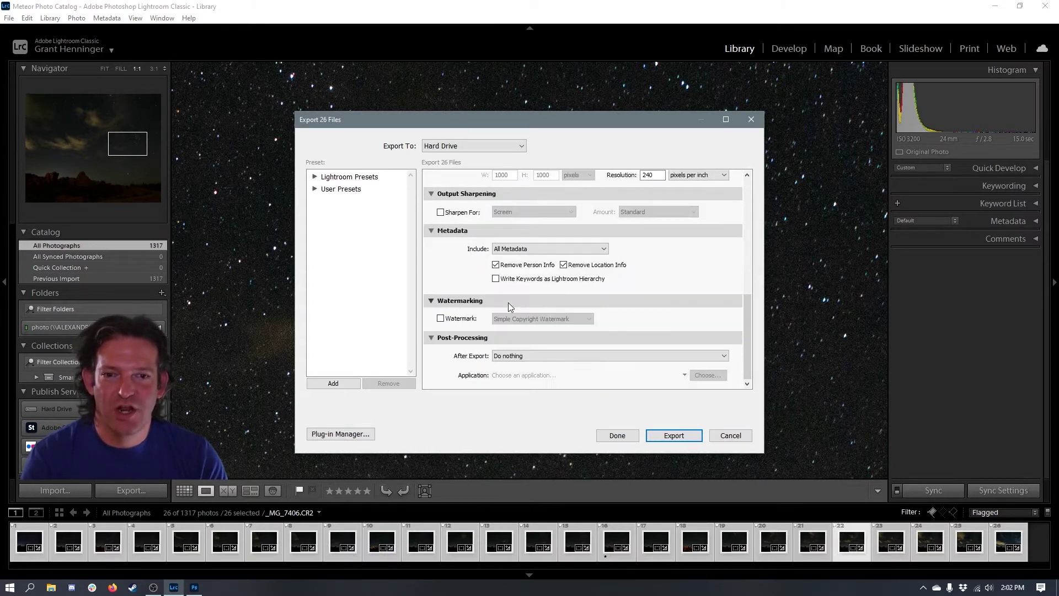
scroll(508, 302, up, 10)
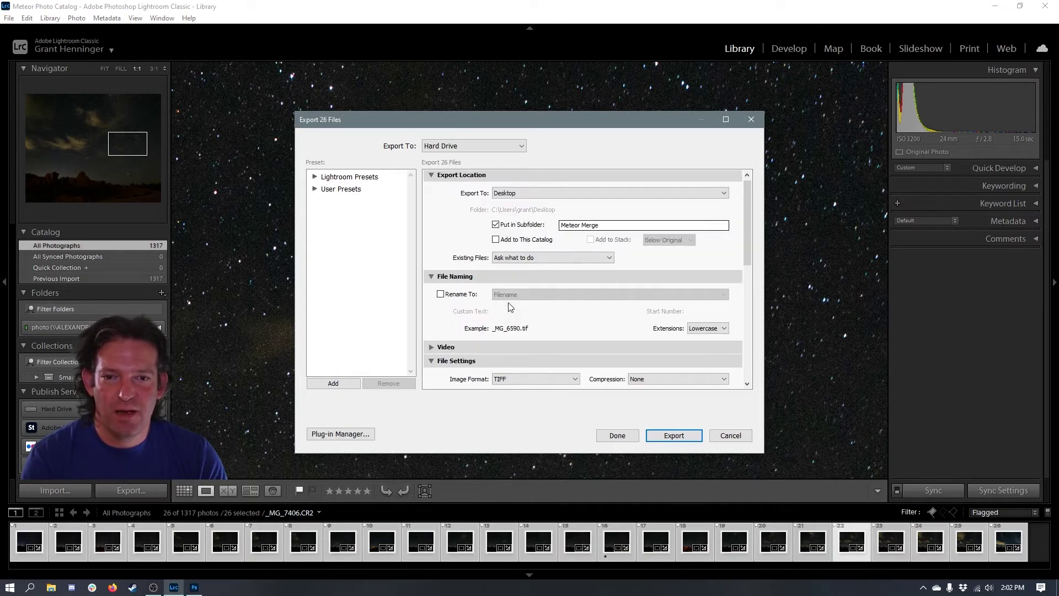
click(746, 385)
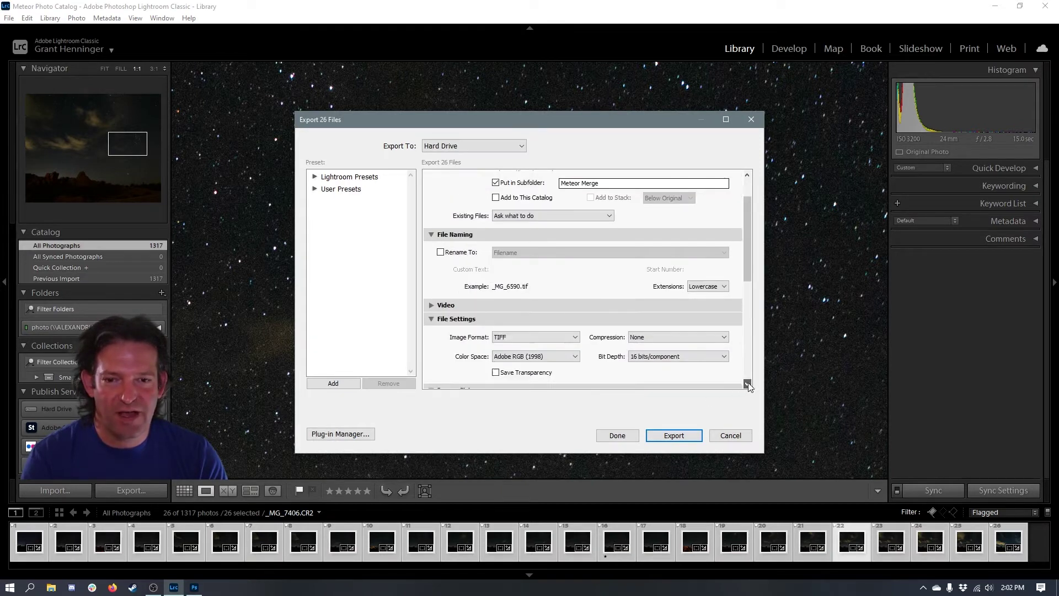
click(748, 386)
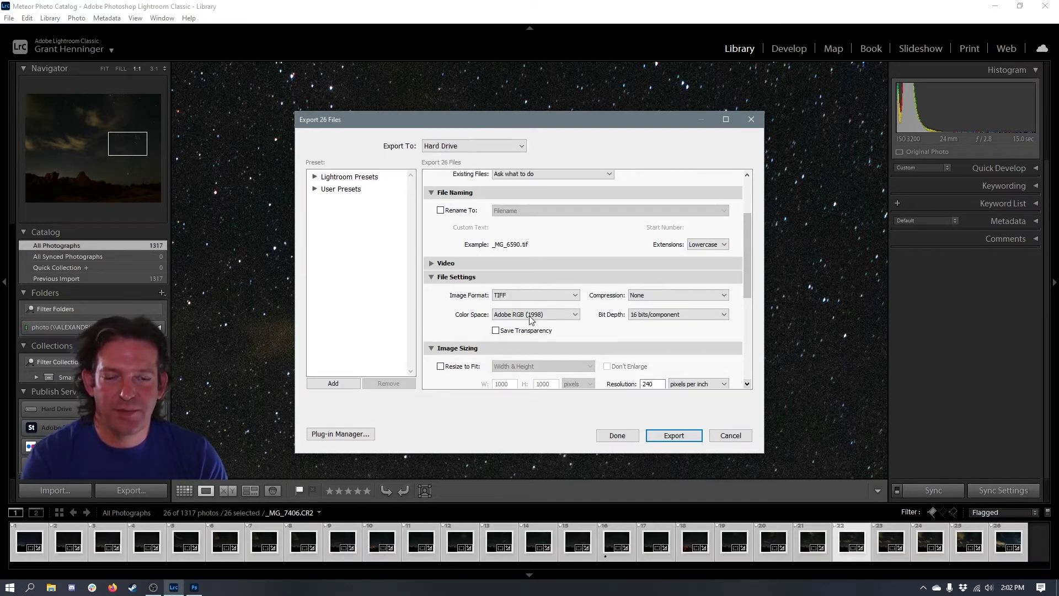
click(681, 438)
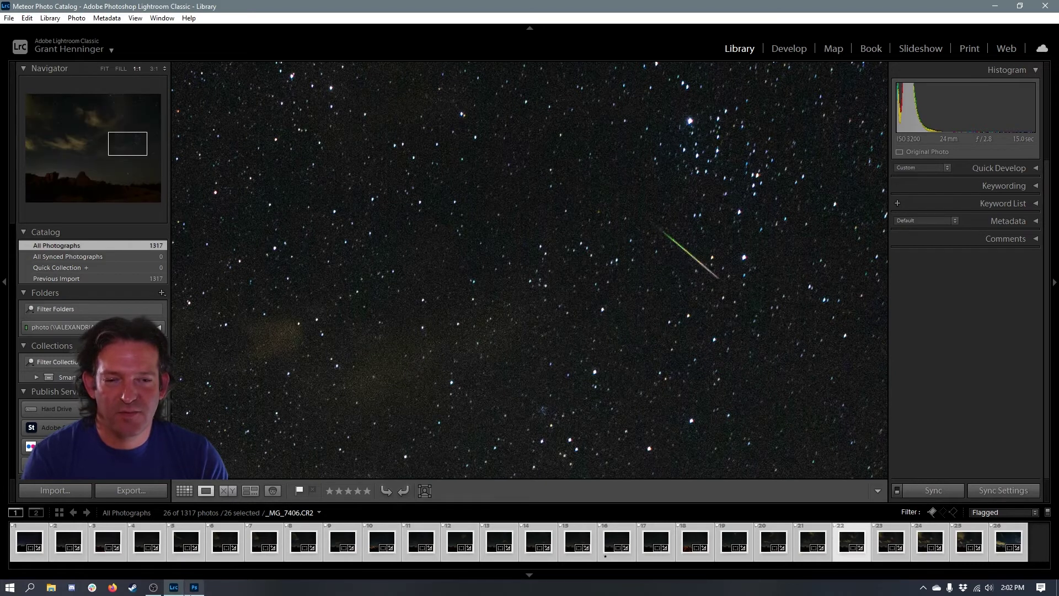
mouse_move(194, 587)
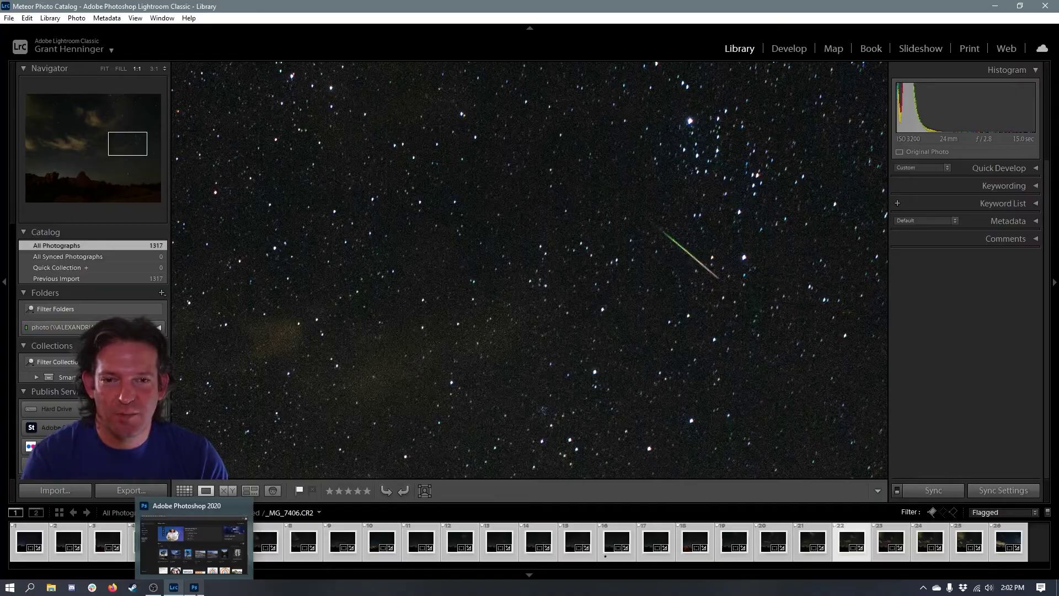
click(194, 588)
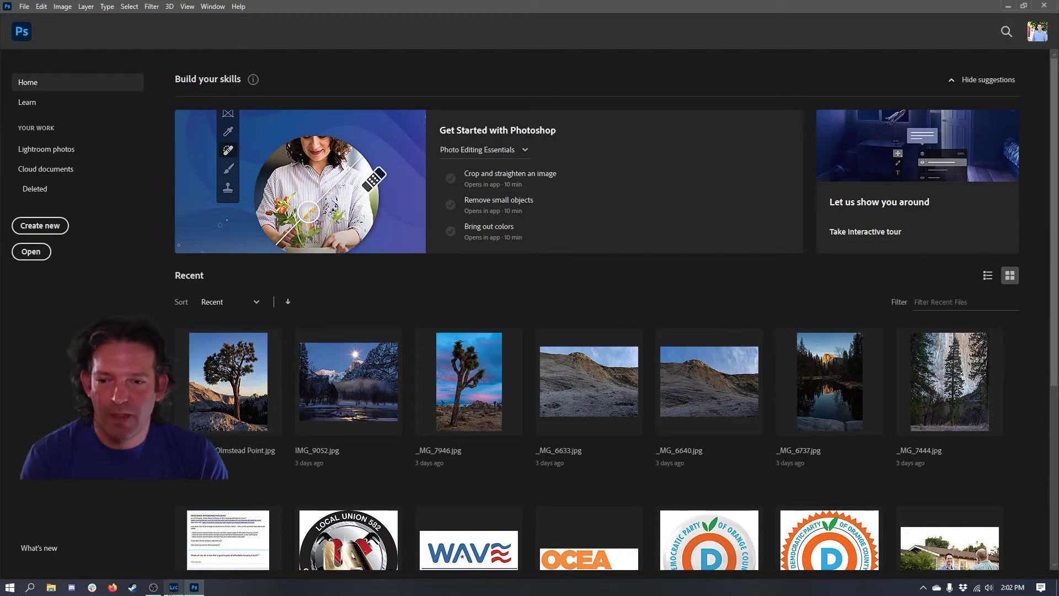
mouse_move(171, 592)
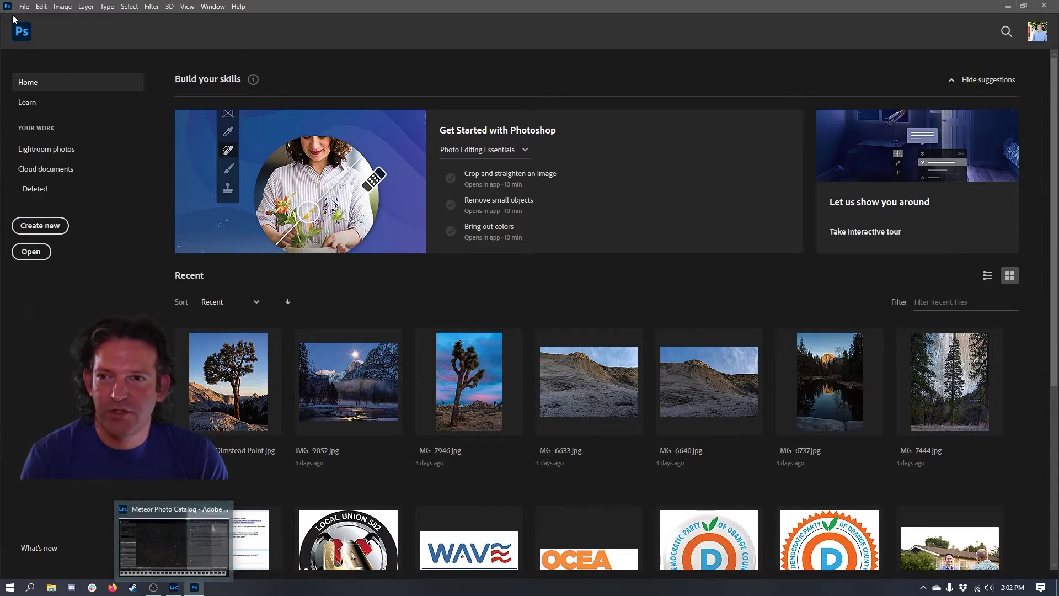
click(174, 587)
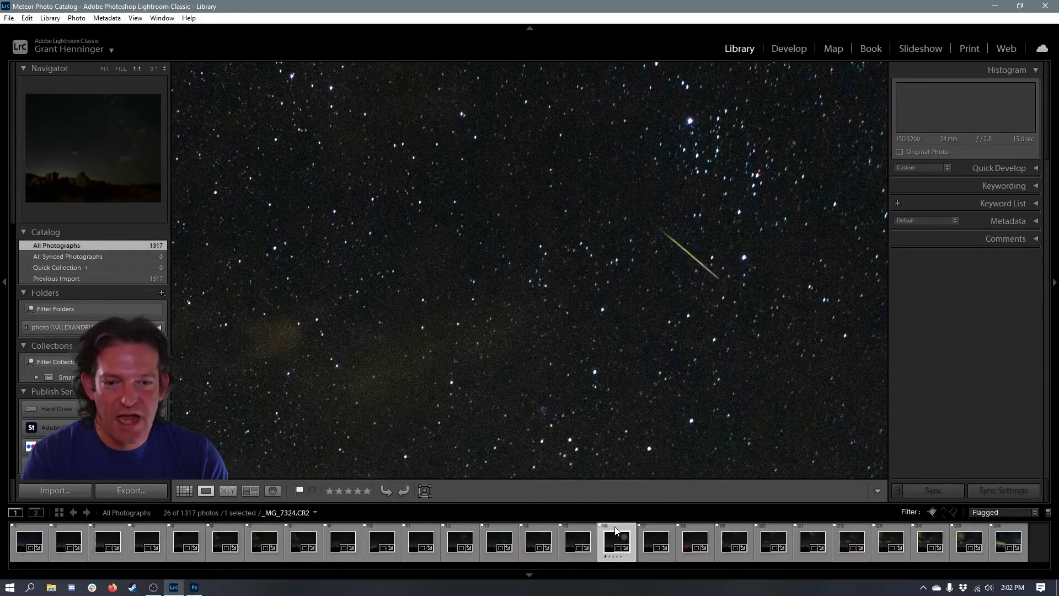
Fit the _MG_7324 rock-foreground photo to the view to see the whole frame
click(541, 309)
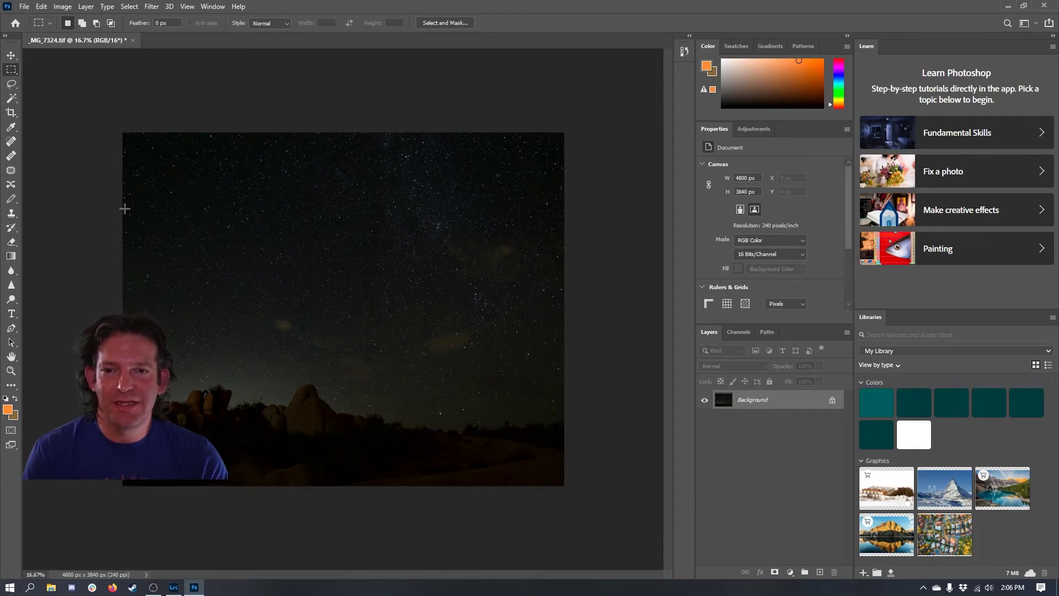
Place _MG_6644 as an embedded layer above the Background, then hide it
click(25, 6)
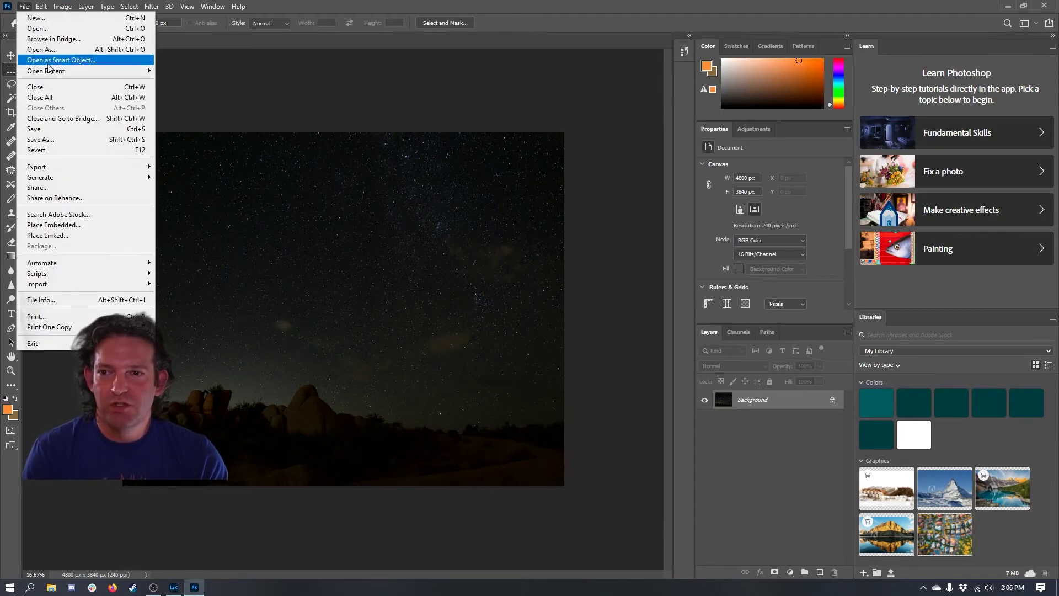
click(69, 227)
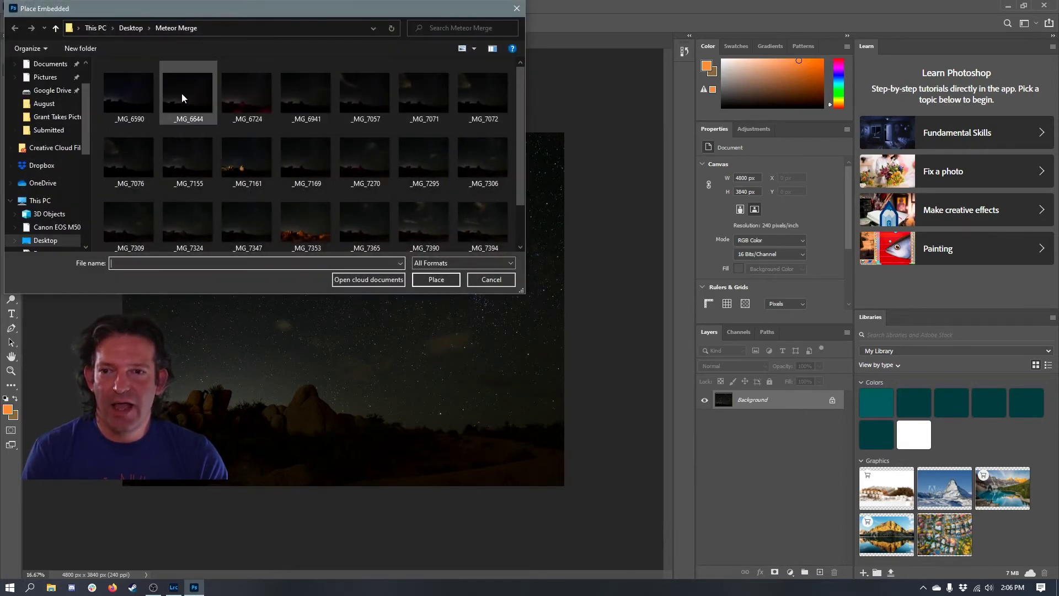
click(181, 93)
click(435, 279)
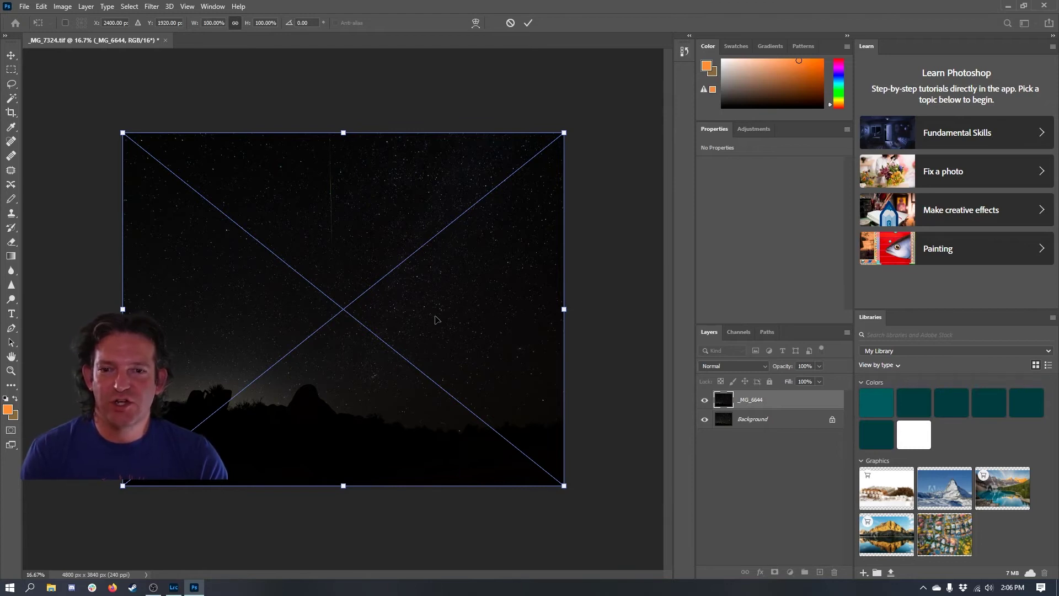
click(704, 399)
key(m)
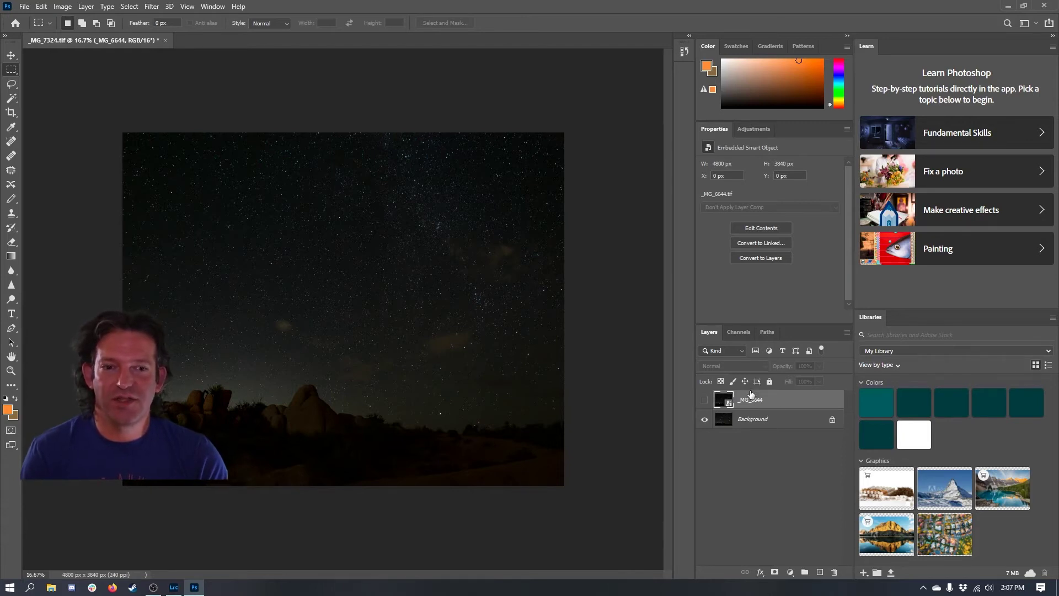
Show the _MG_6644 layer again and set its opacity to 50%
click(704, 401)
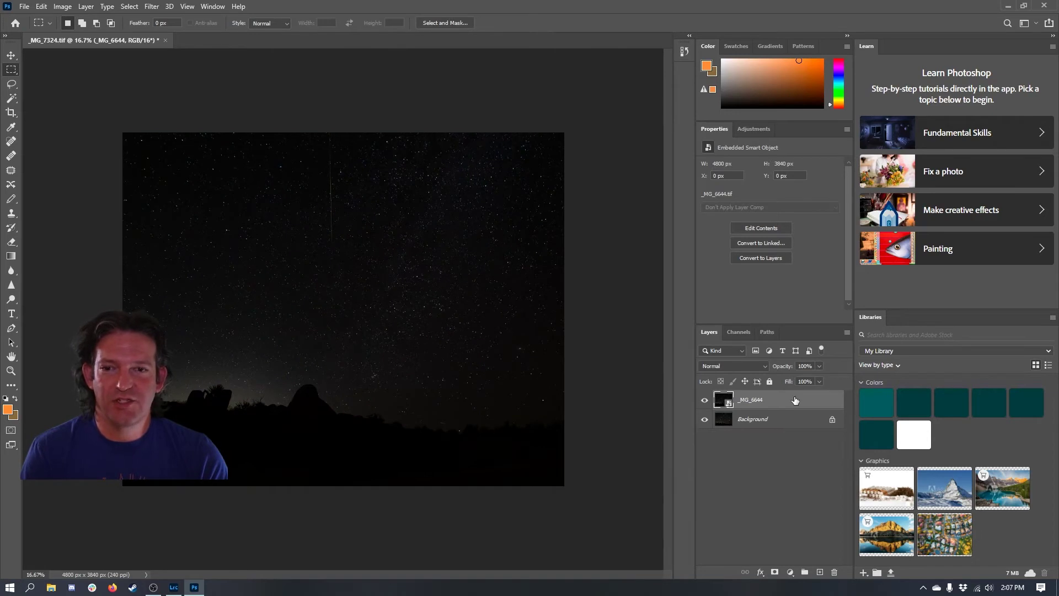
click(804, 365)
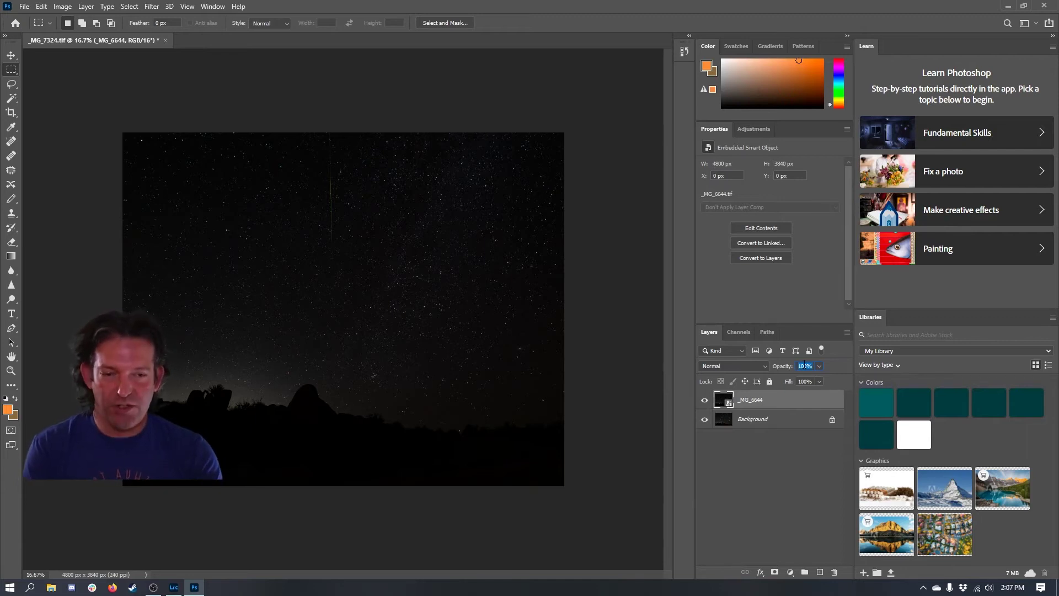
text(50)
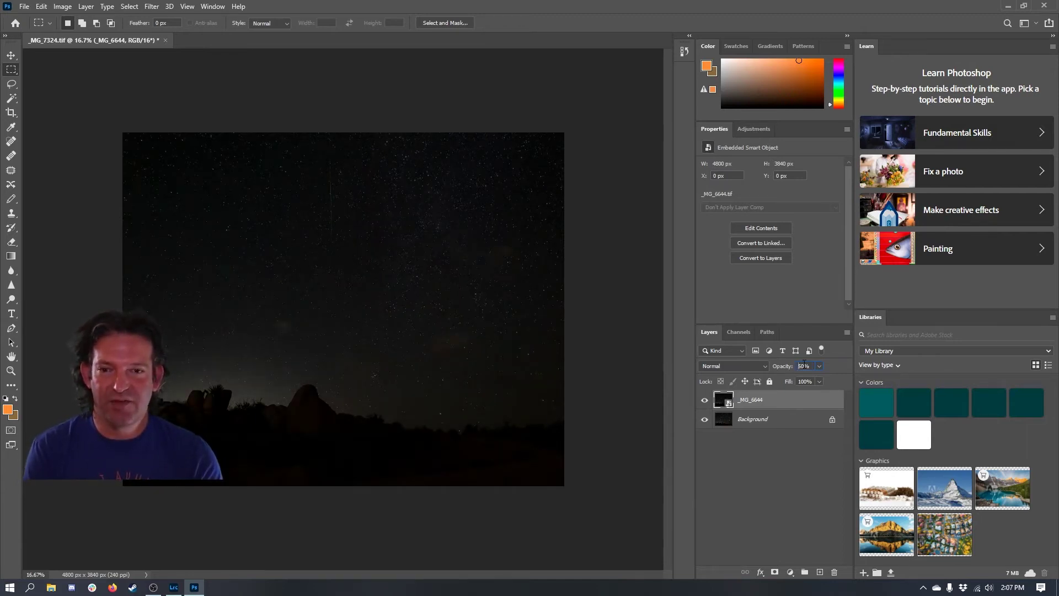
key(Return)
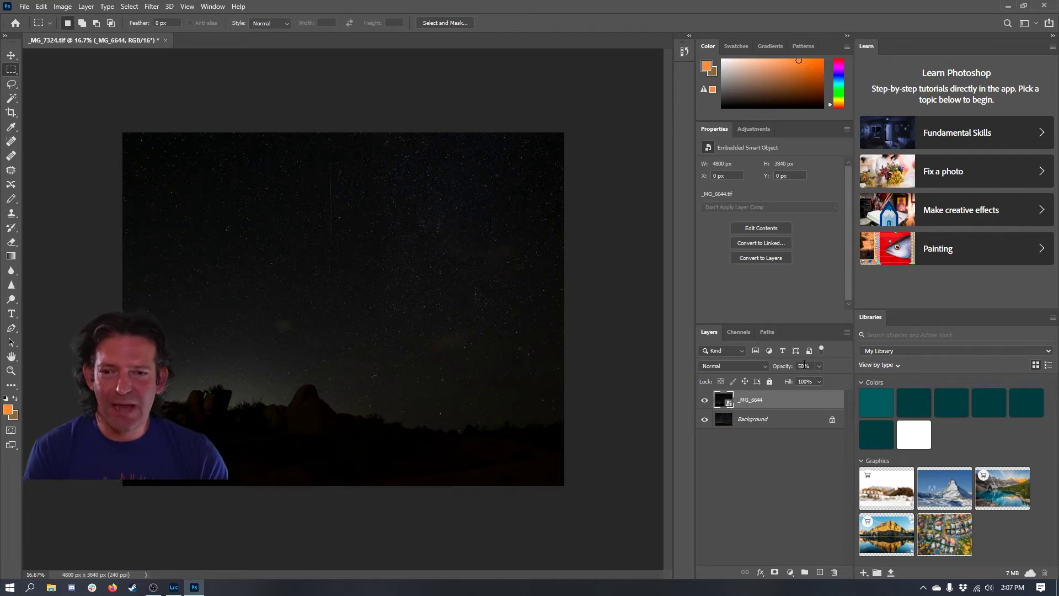
Enter Edit > Transform > Rotate, test a rotation, undo it, and enable moving the pivot
click(45, 8)
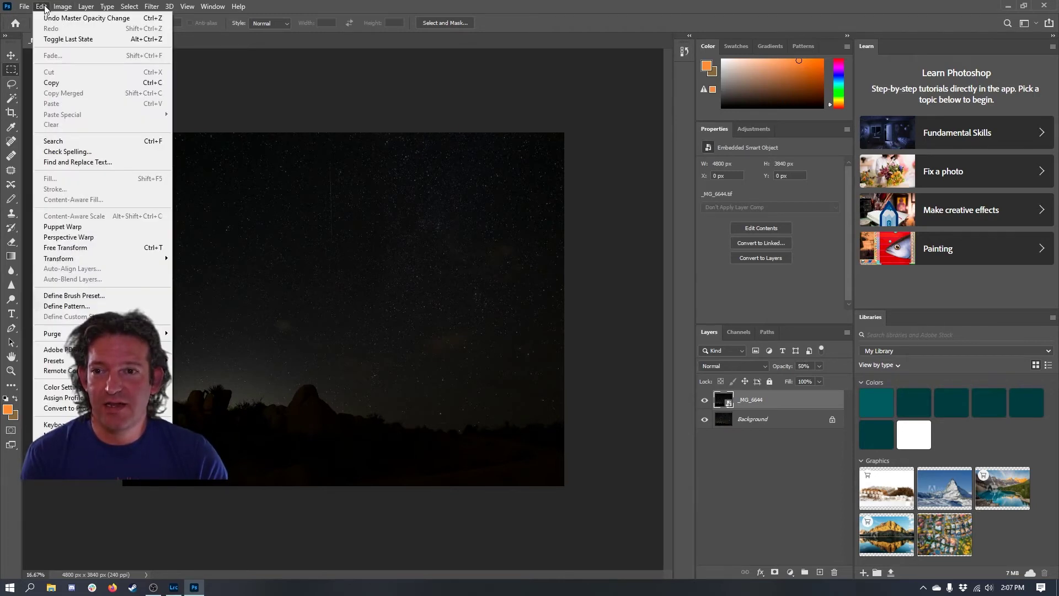
mouse_move(79, 262)
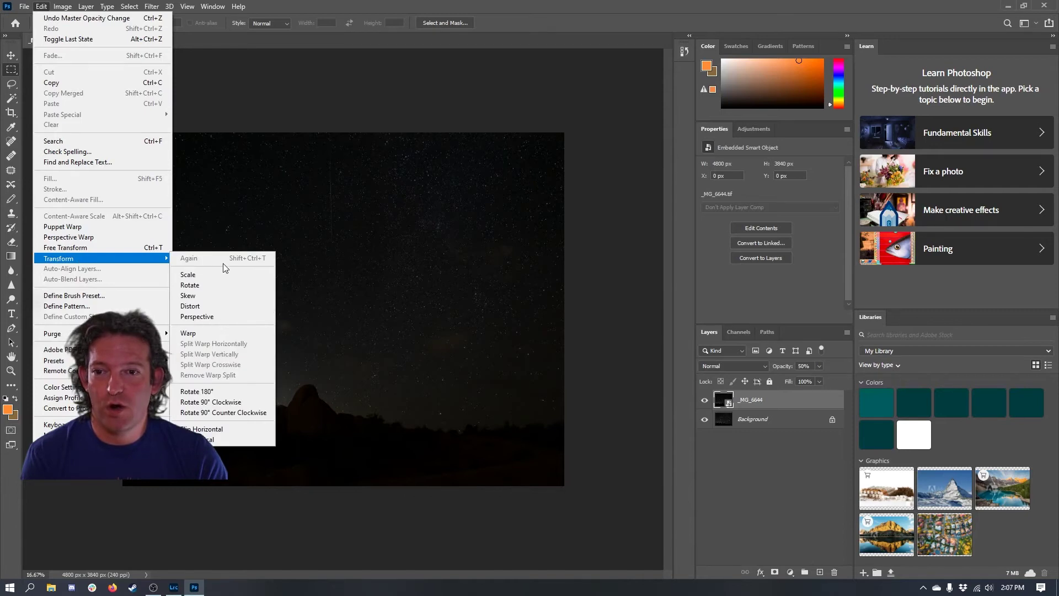
click(214, 286)
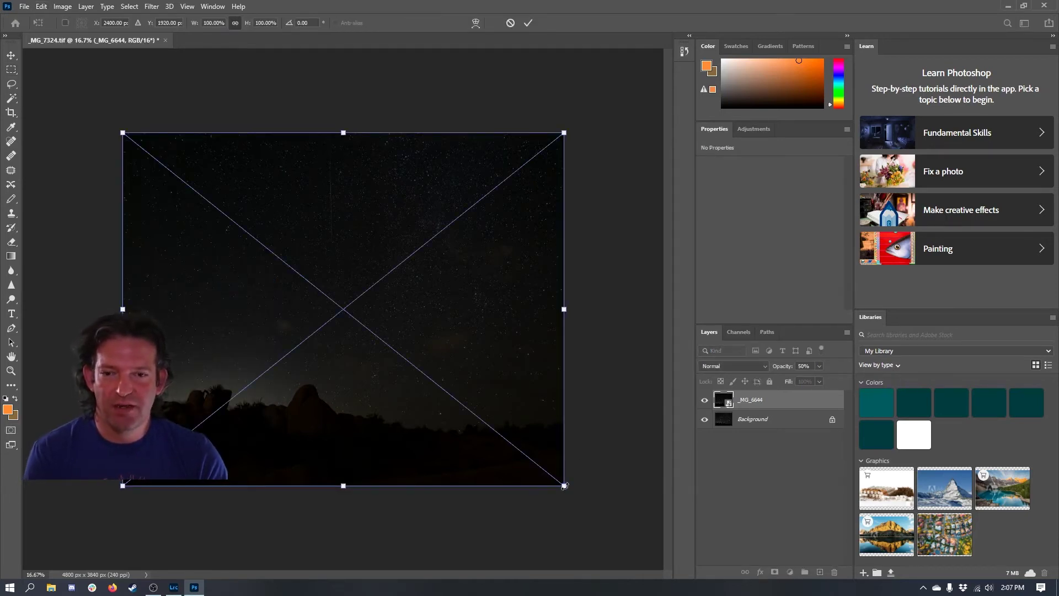
drag(564, 486, 541, 467)
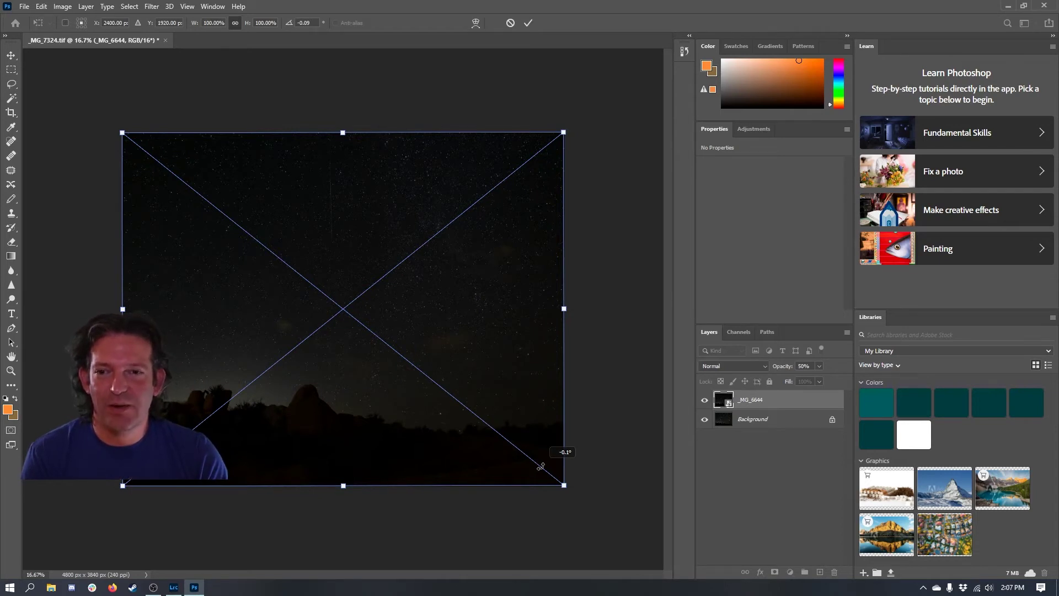
drag(541, 467, 540, 466)
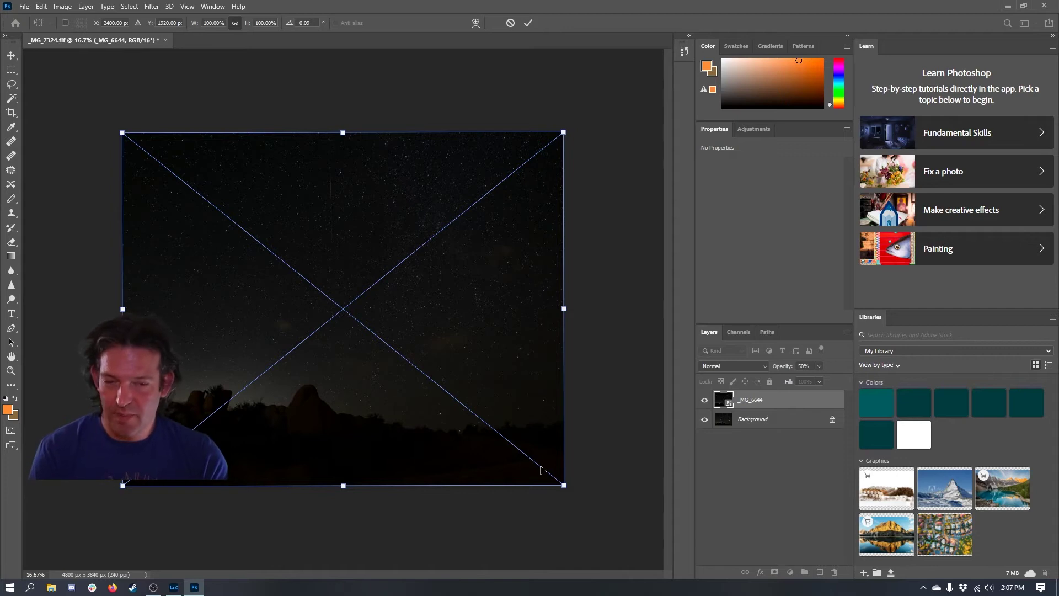
key(ctrl+z)
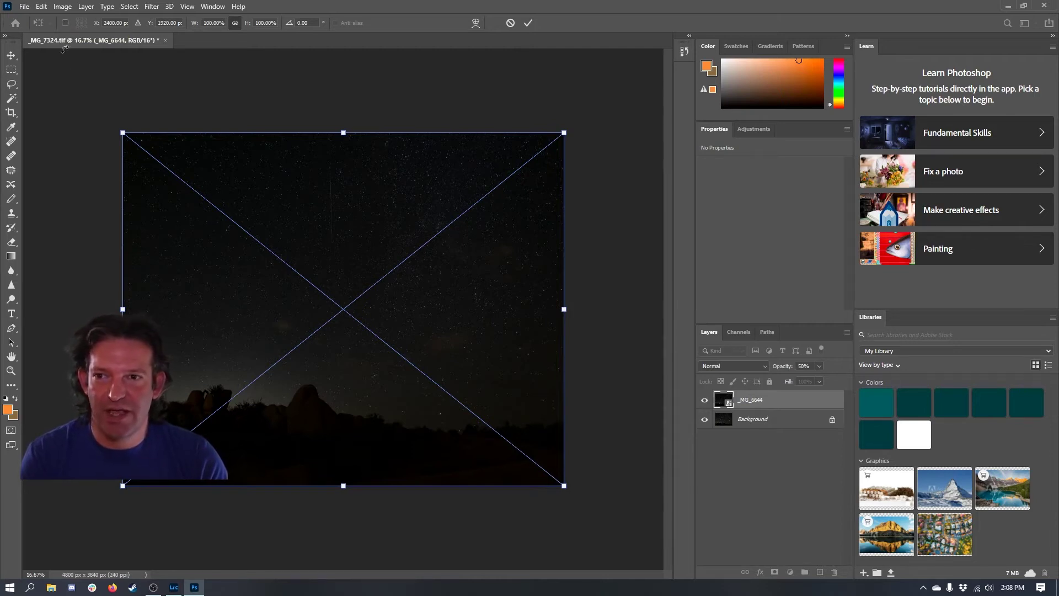
click(64, 23)
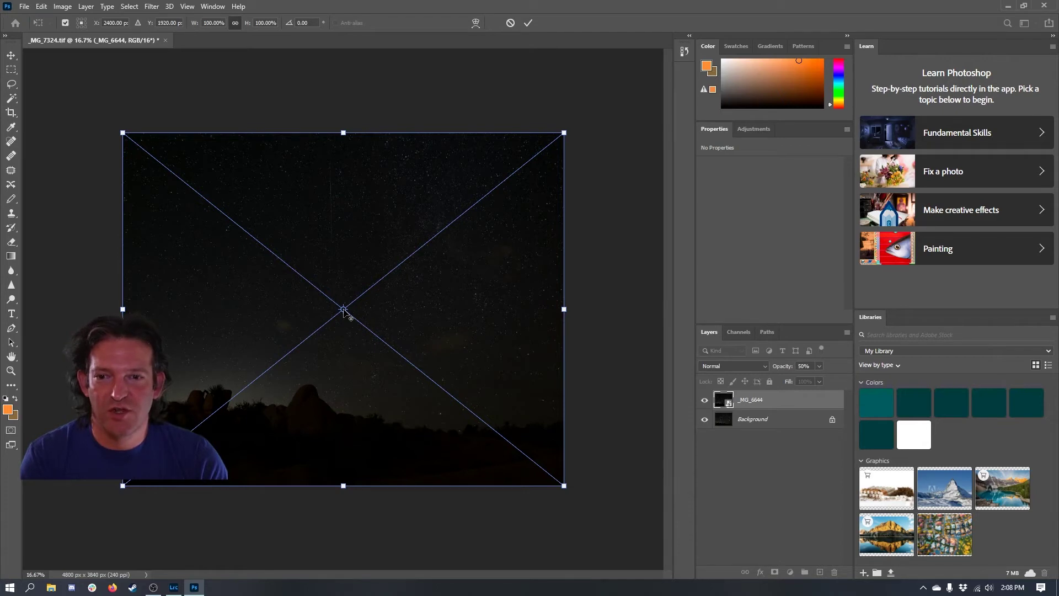
Move the pivot onto a star and rotate the layer to -46.86° so the stars align
drag(343, 310, 227, 230)
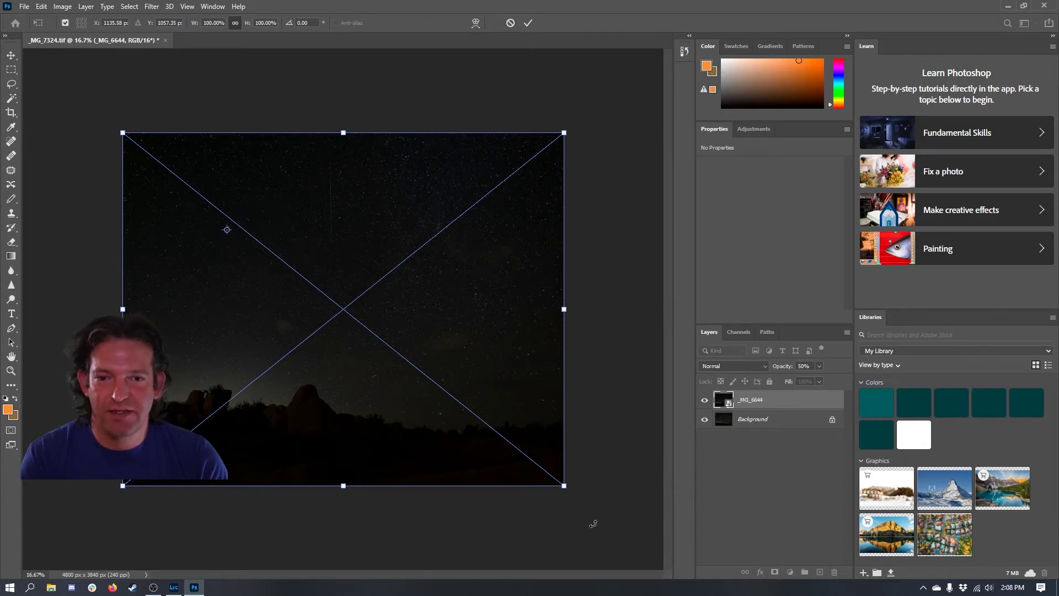
drag(564, 484, 332, 36)
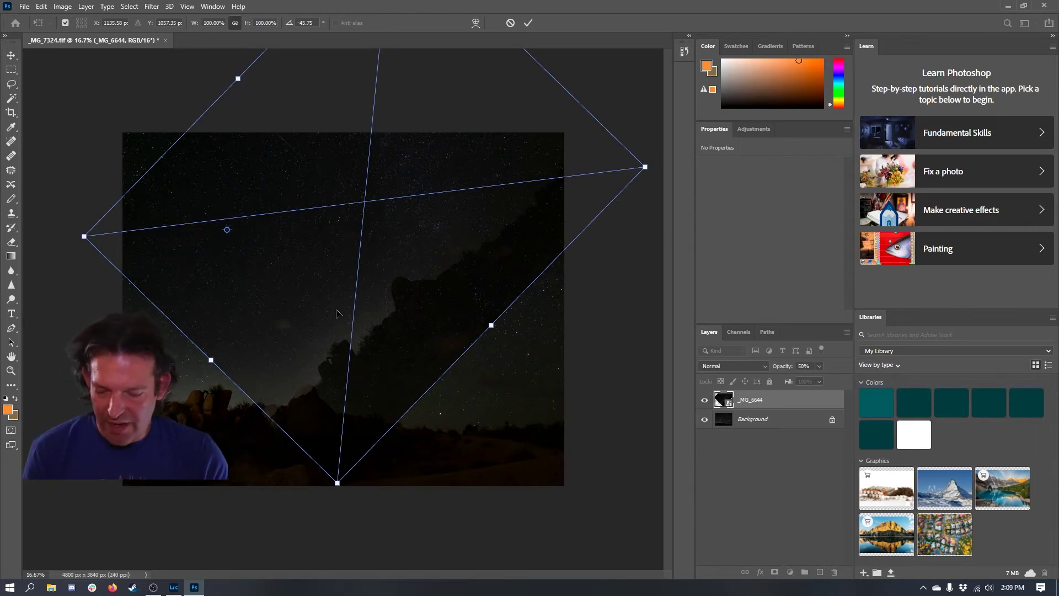
key(ctrl+z)
key(ctrl+z)
key(ctrl+z)
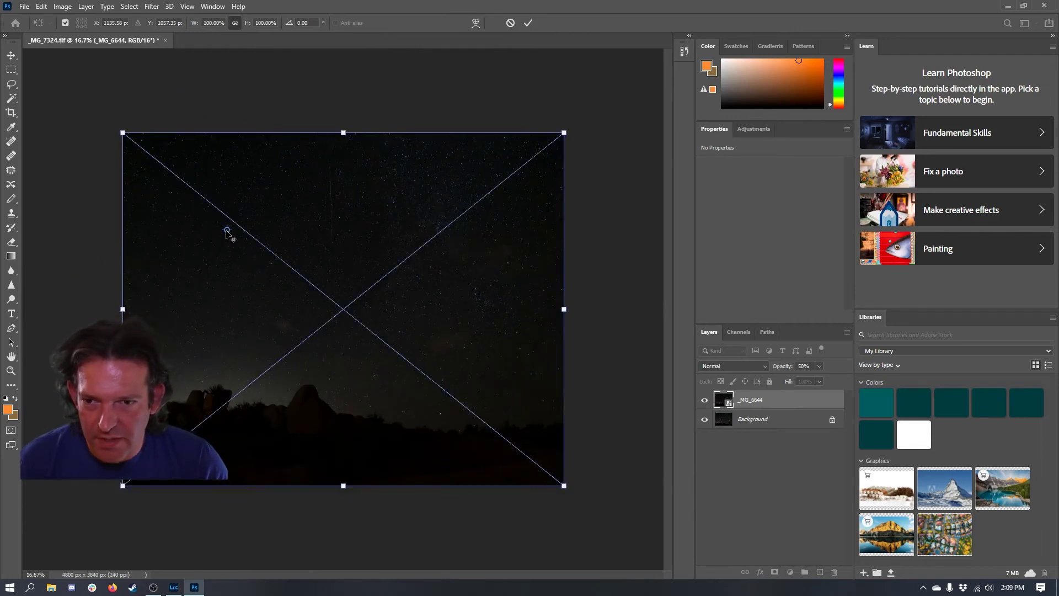
drag(227, 230, 229, 227)
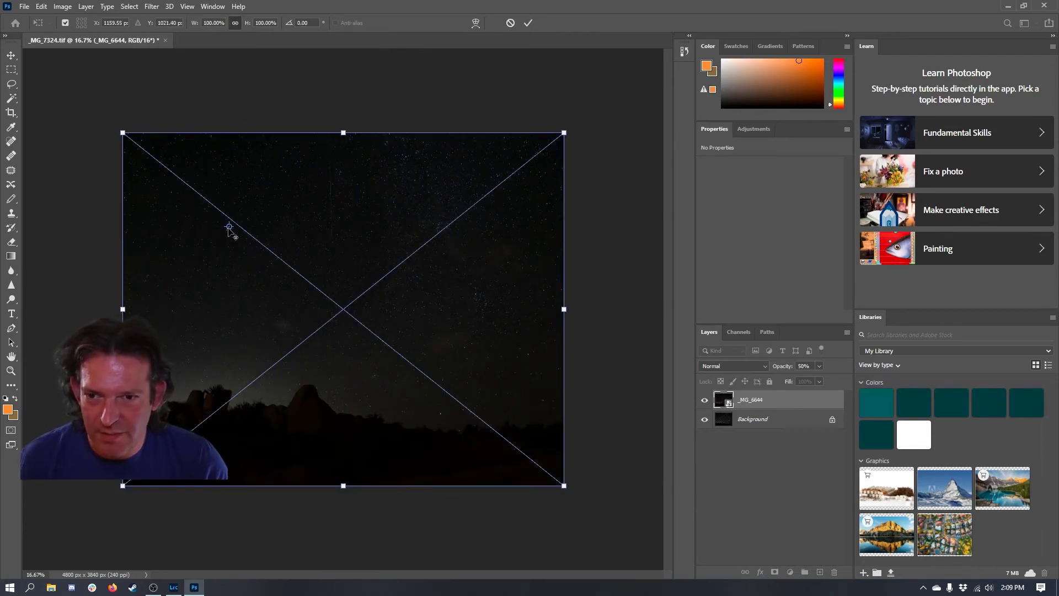
drag(567, 486, 606, 167)
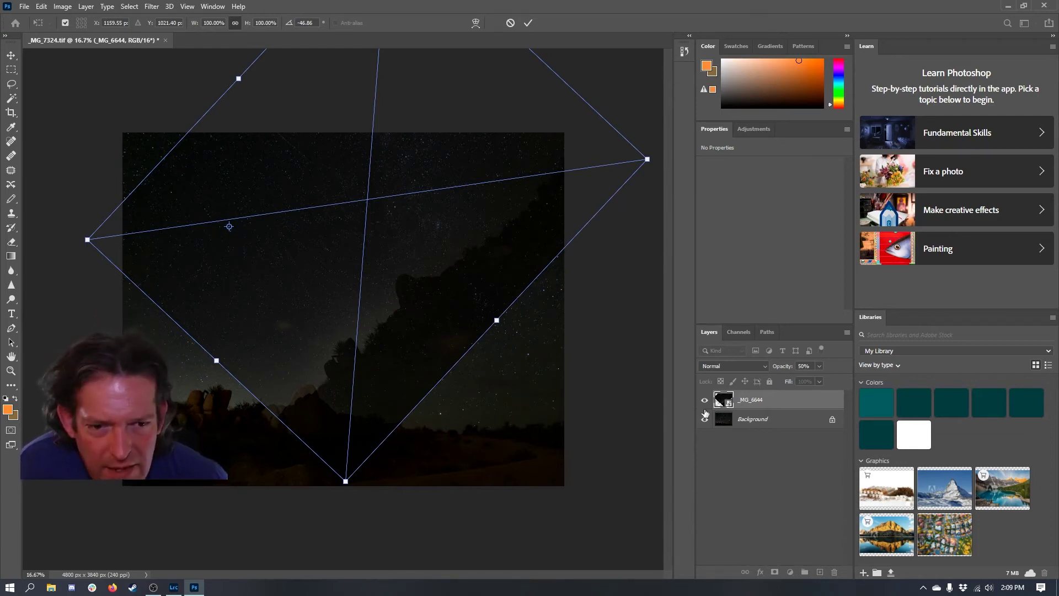
Return the layer opacity to 100% and commit the rotation
click(804, 366)
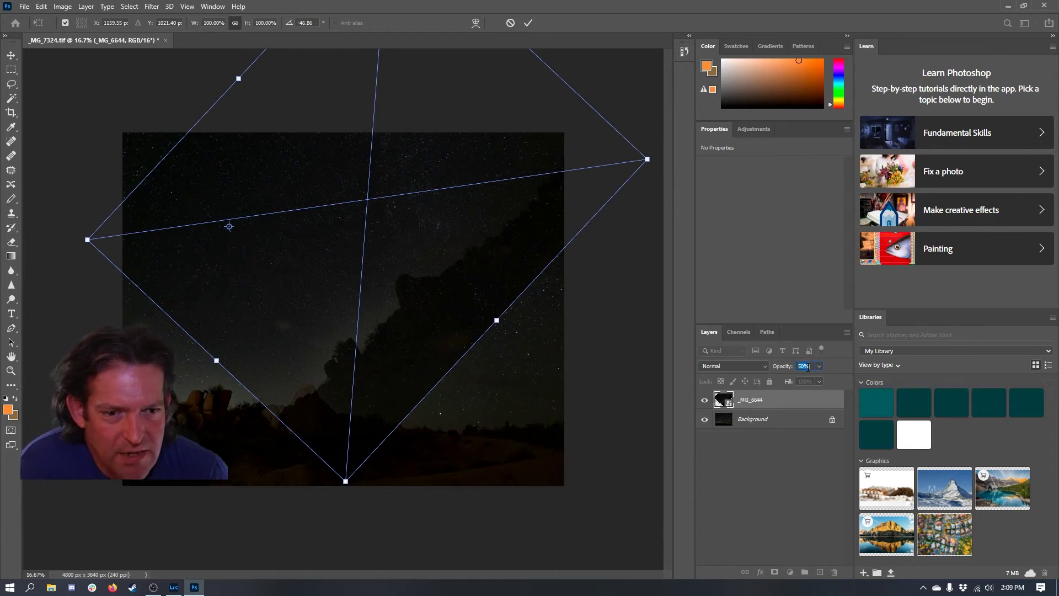
text(100)
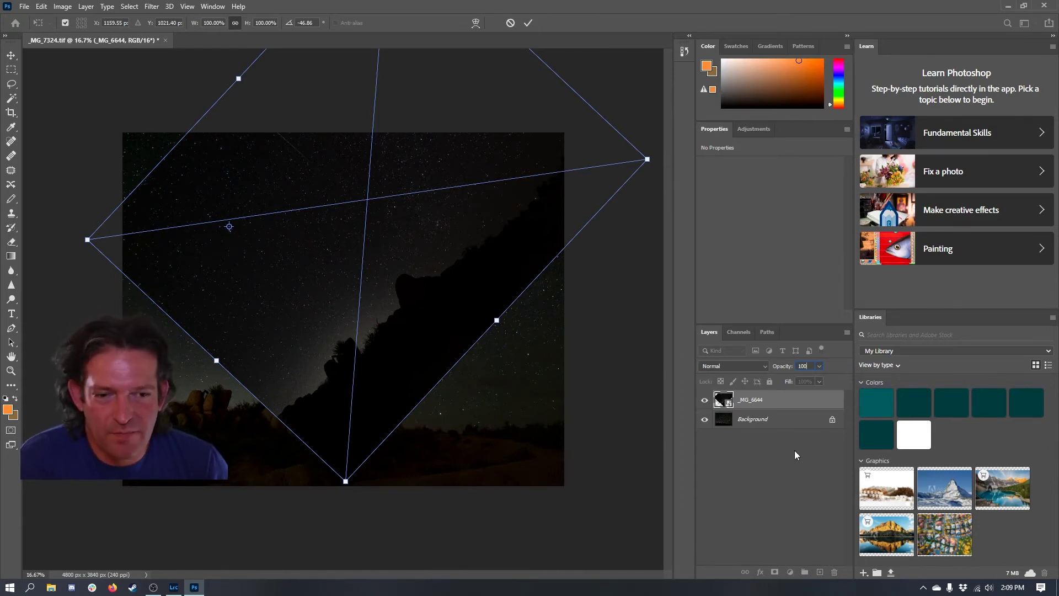
key(Return)
ctrl+click(757, 401)
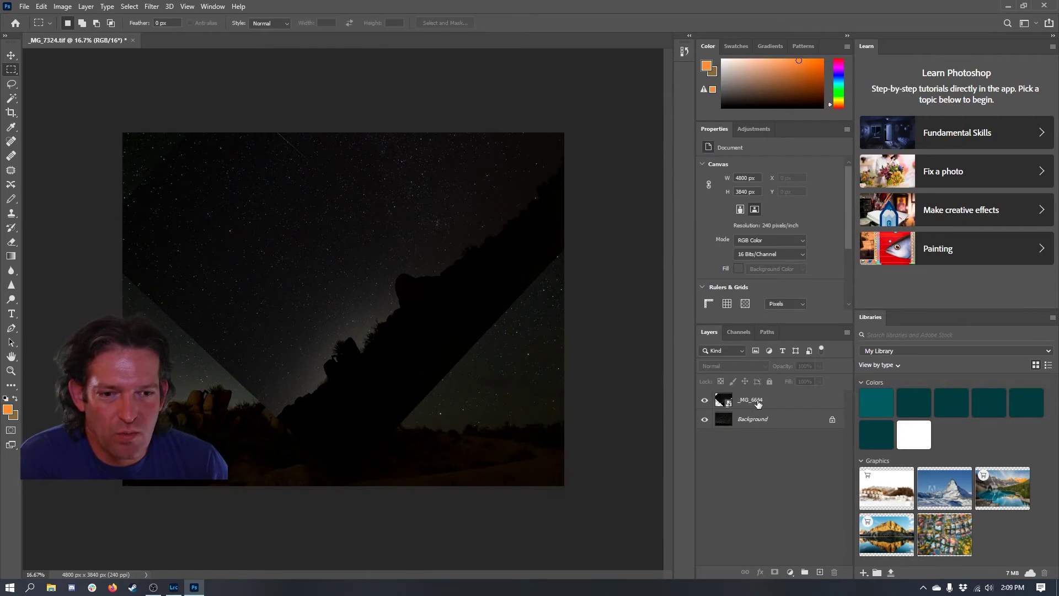
Add a layer mask to _MG_6644 and fill it with black using the Paint Bucket
click(757, 403)
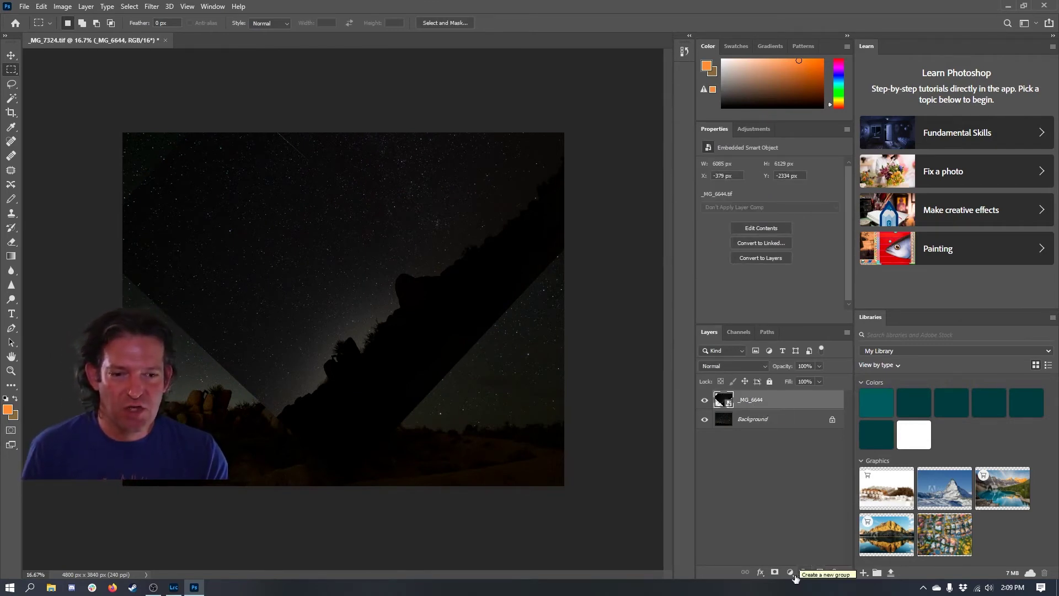
click(774, 574)
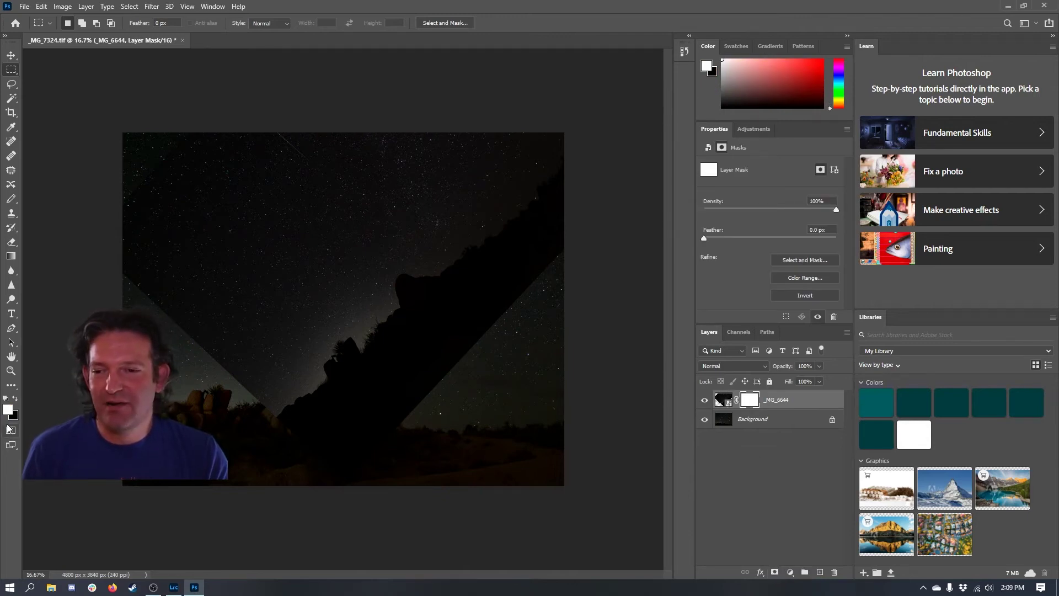
click(14, 397)
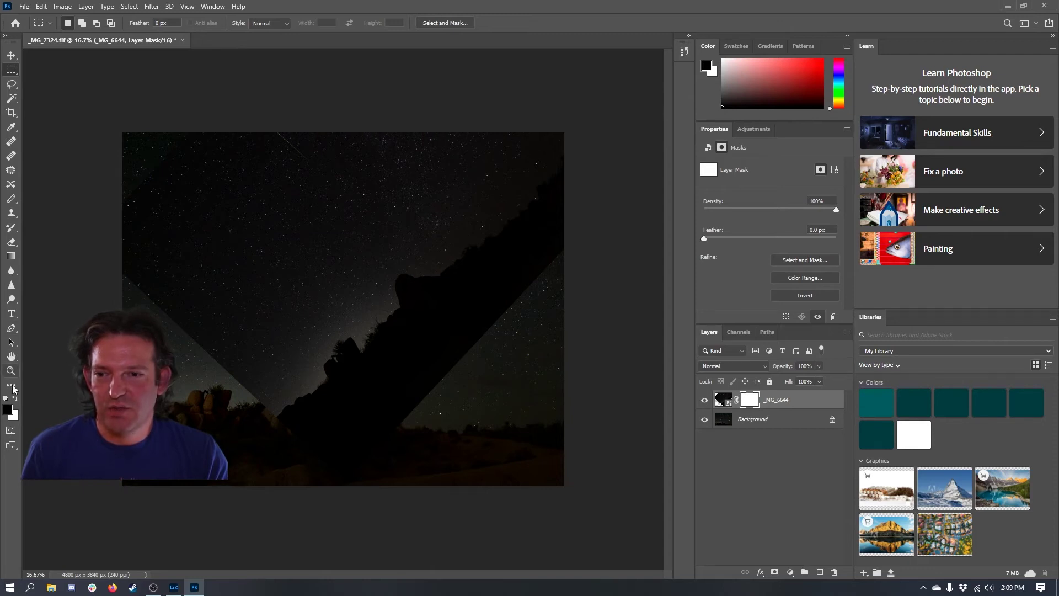
key(g)
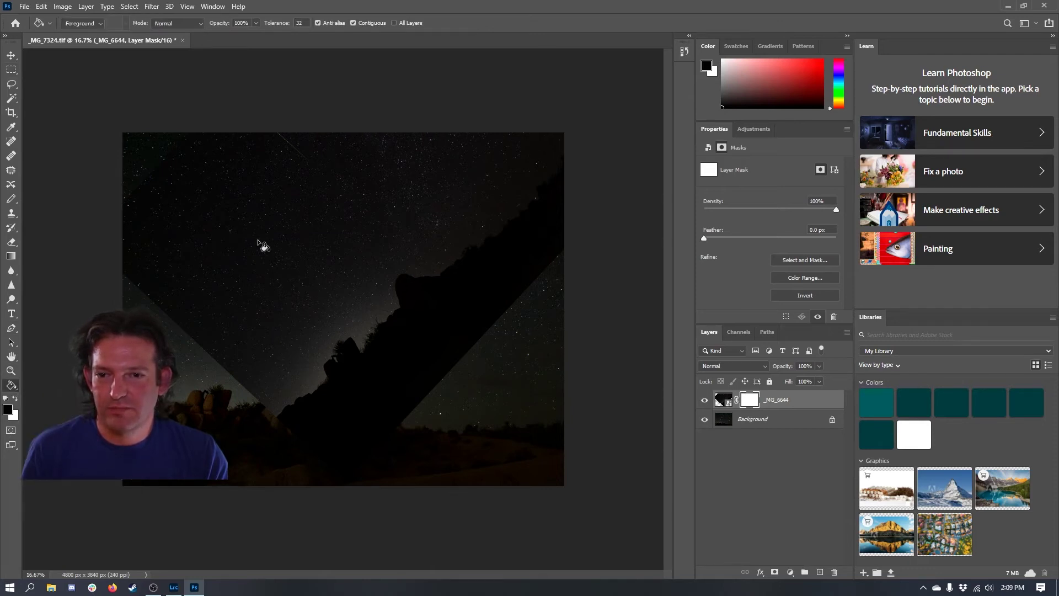
click(258, 243)
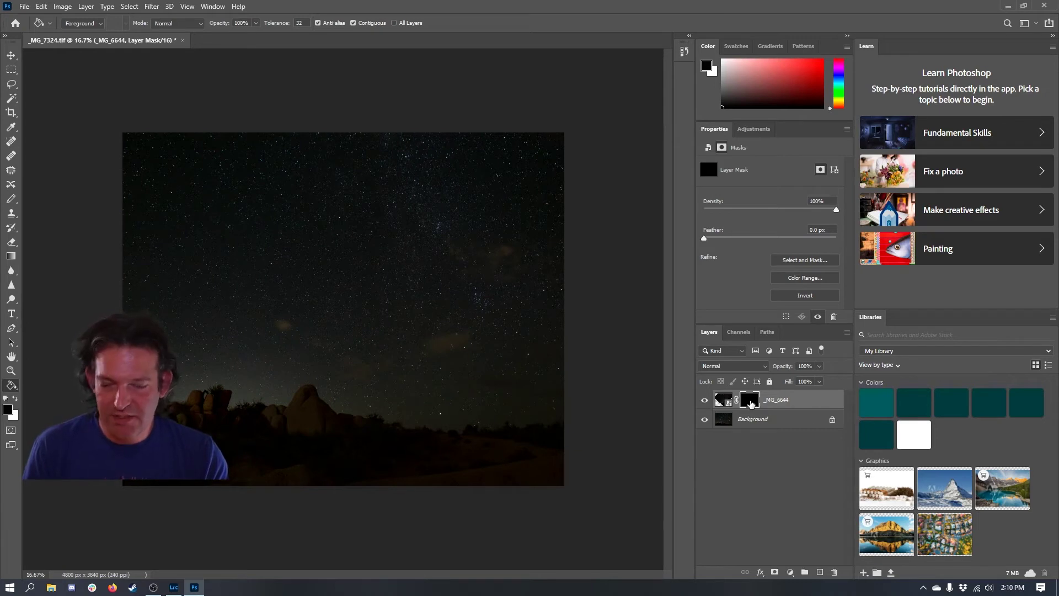
Disable the black layer mask so the rotated frame shows over the background
right_click(750, 404)
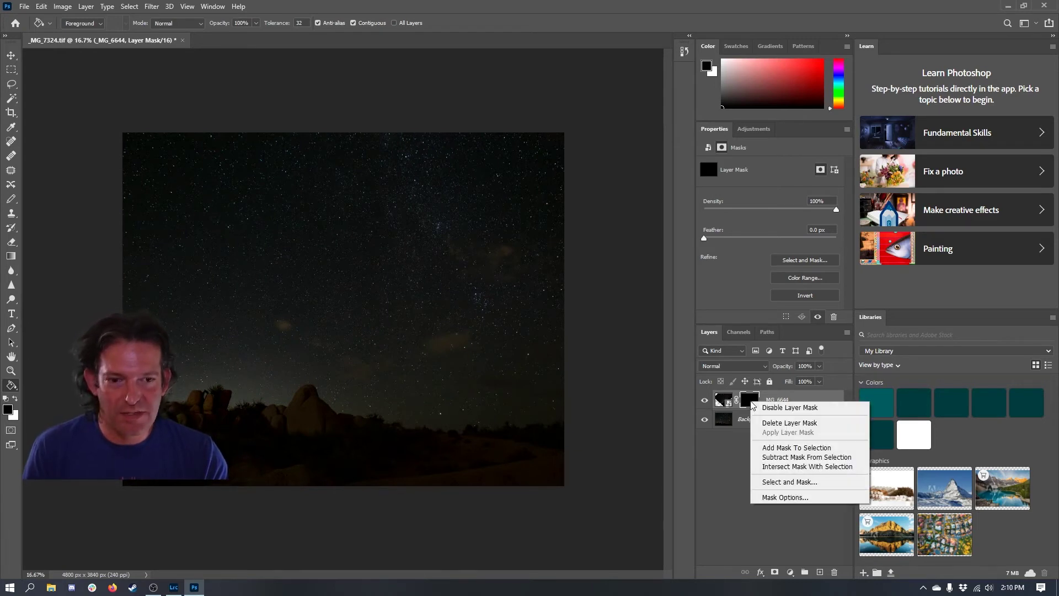
click(801, 409)
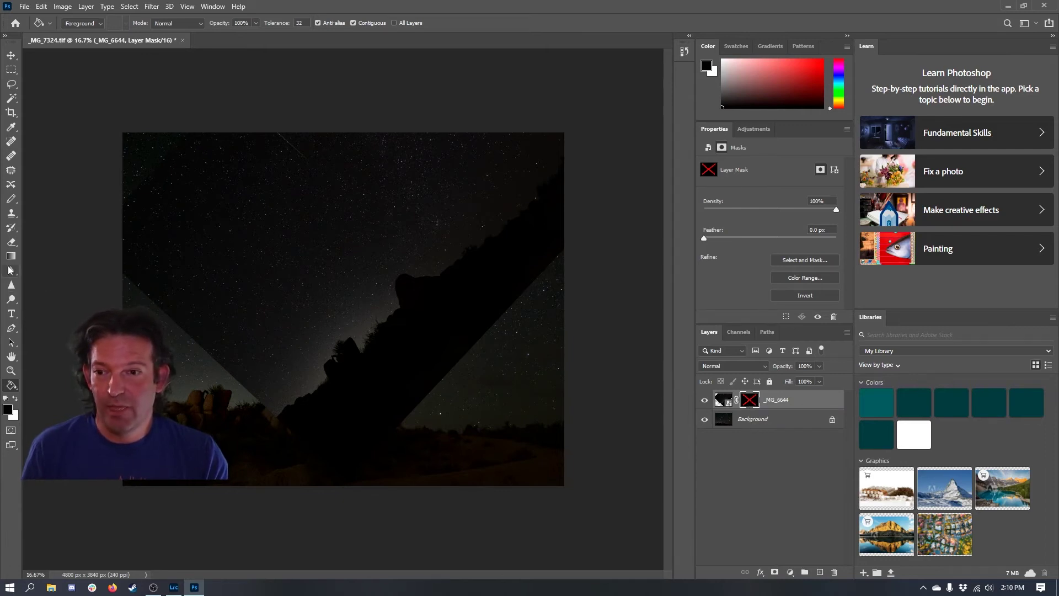
click(11, 199)
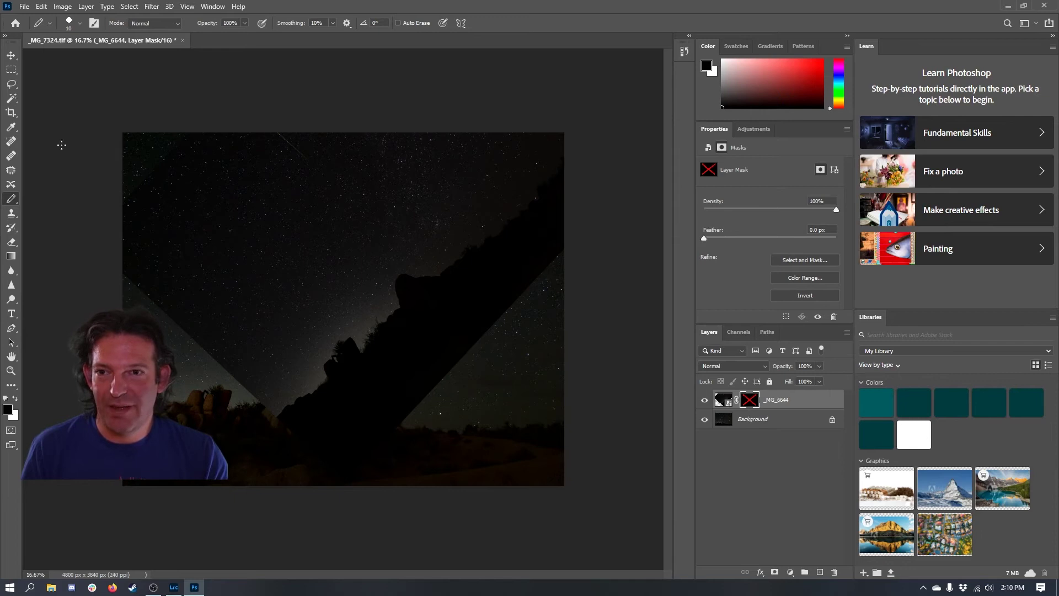
Set the brush size to 8 px with white as the foreground colour
click(80, 23)
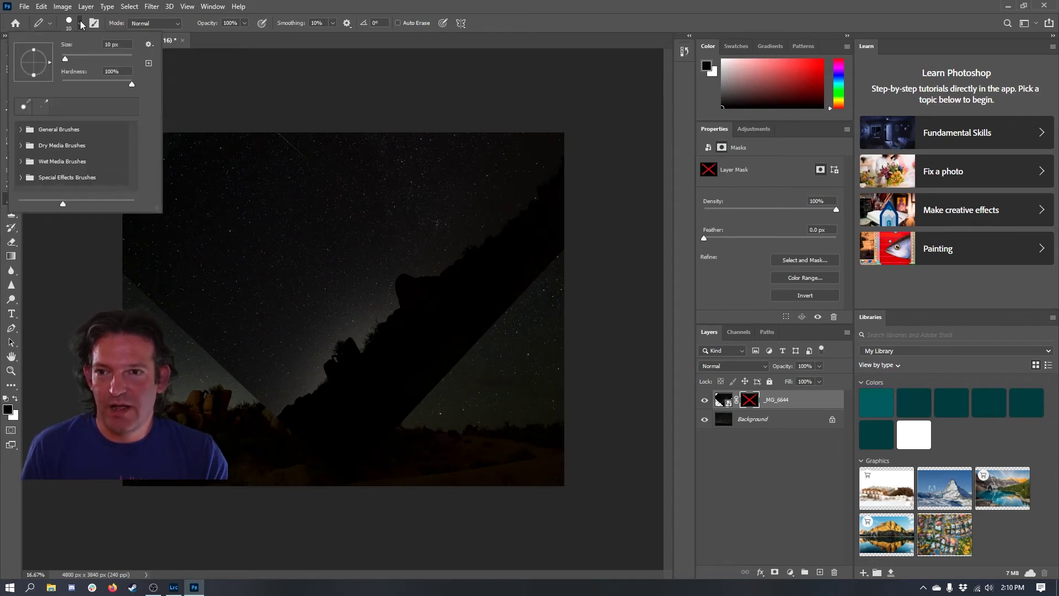
click(80, 23)
click(81, 23)
text(8)
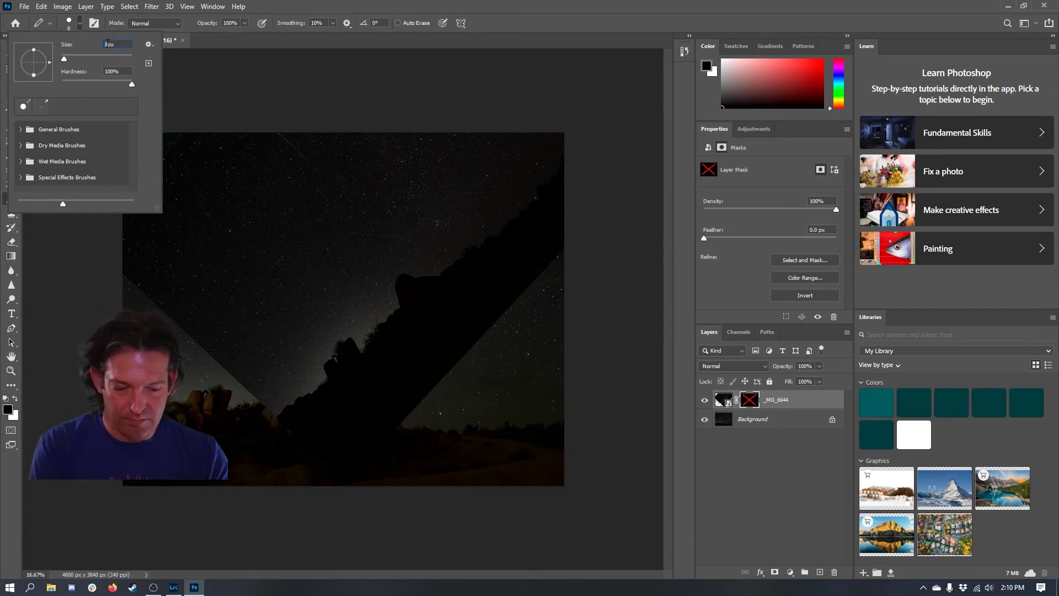
key(Return)
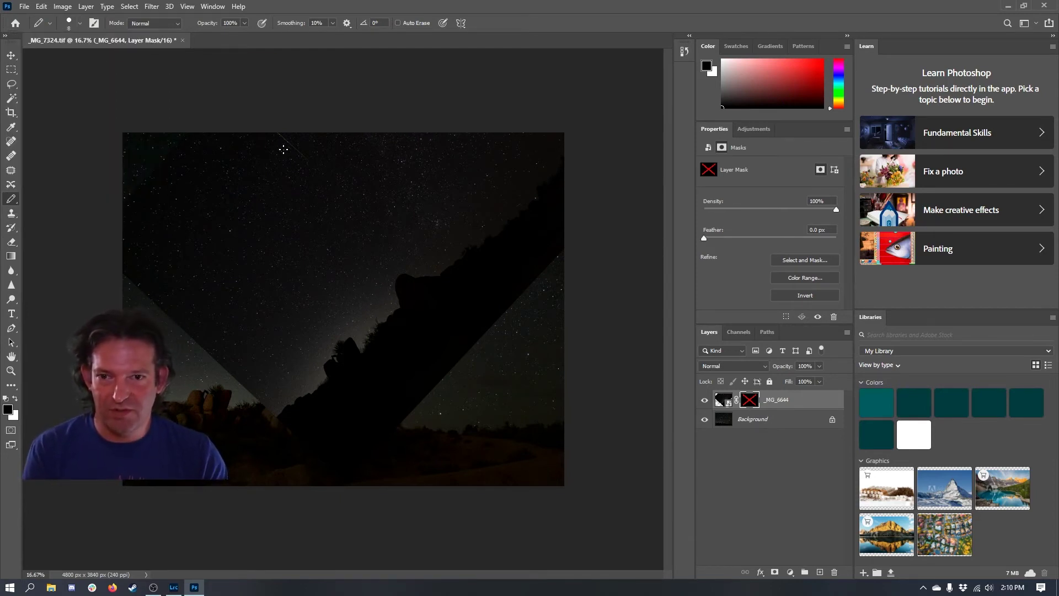
click(15, 397)
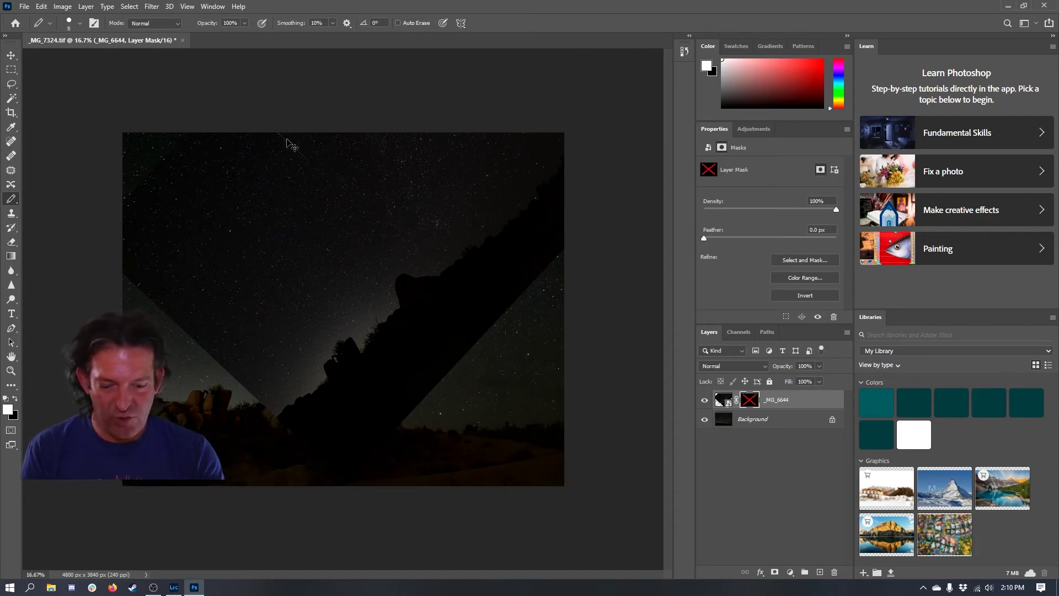
Zoom in on the green meteor trail and re-enable the _MG_6644 layer mask
scroll(286, 142, up, 5)
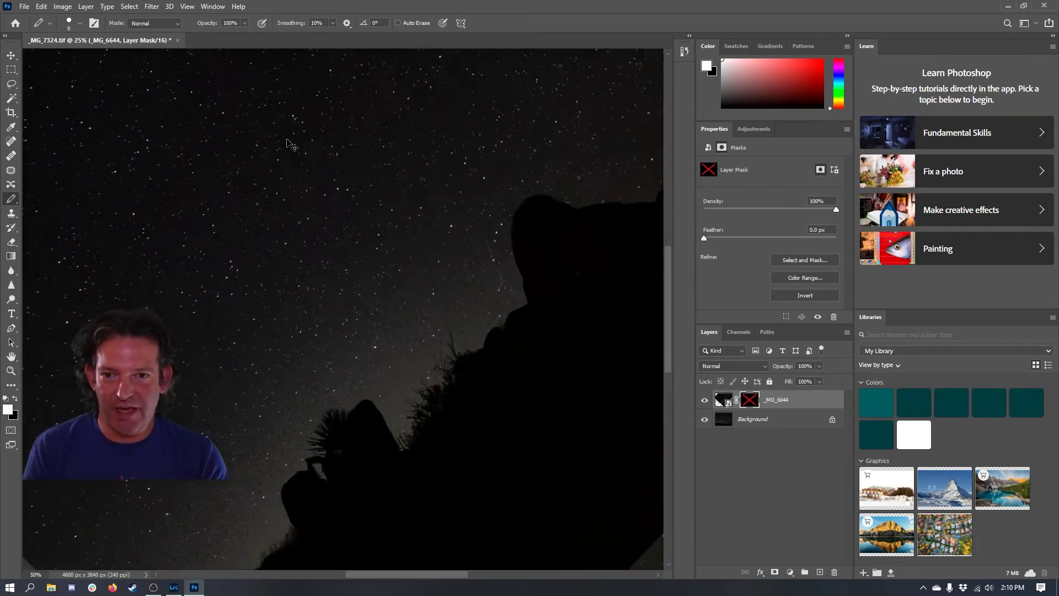
scroll(313, 251, up, 1)
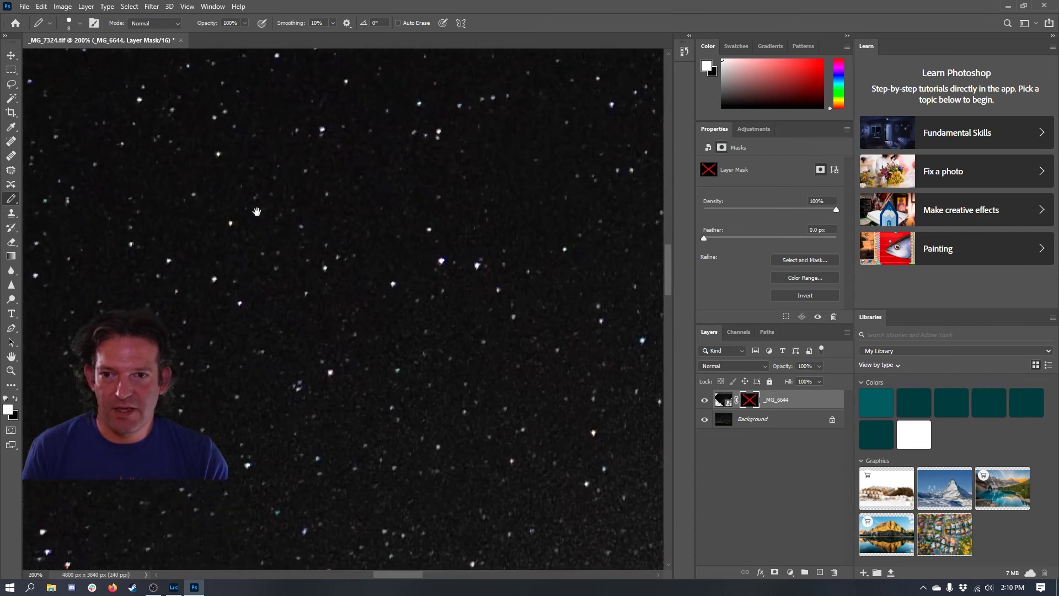
mouse_move(313, 251)
mouse_down()
mouse_move(342, 386)
mouse_move(388, 345)
mouse_move(384, 232)
mouse_move(357, 265)
mouse_up()
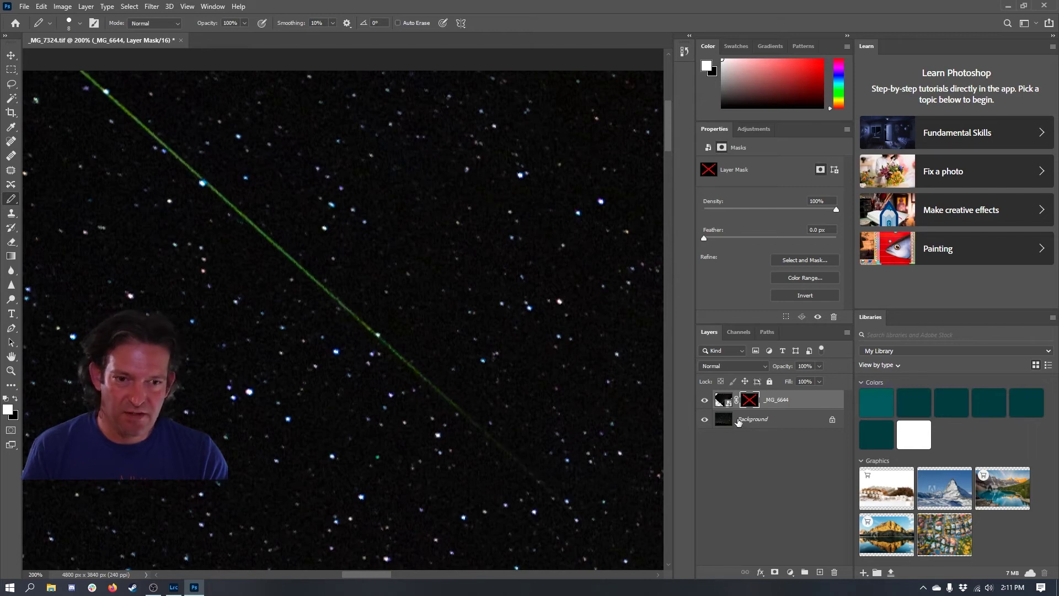
right_click(749, 403)
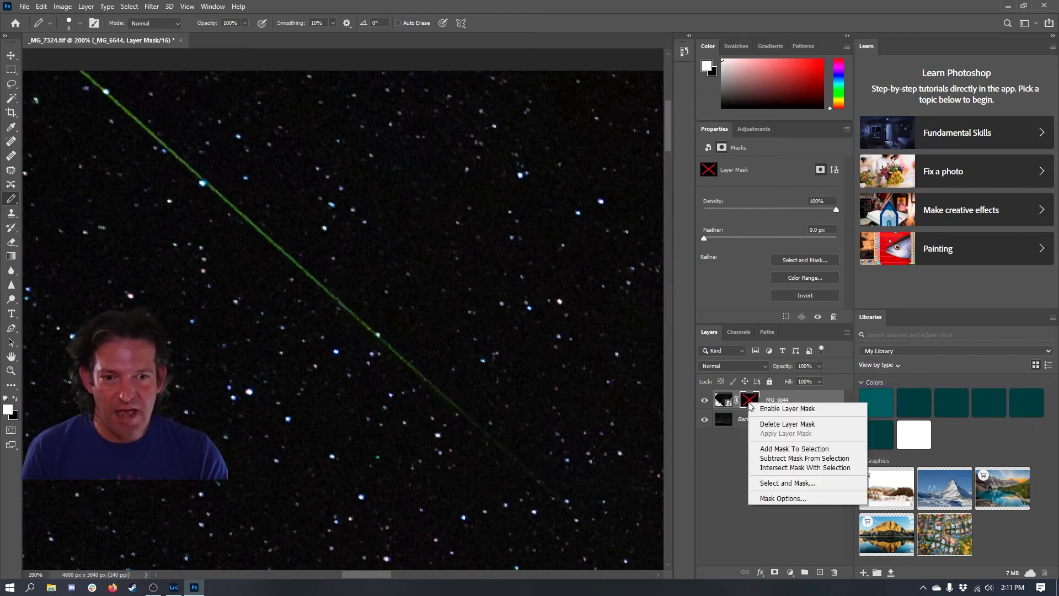
click(811, 416)
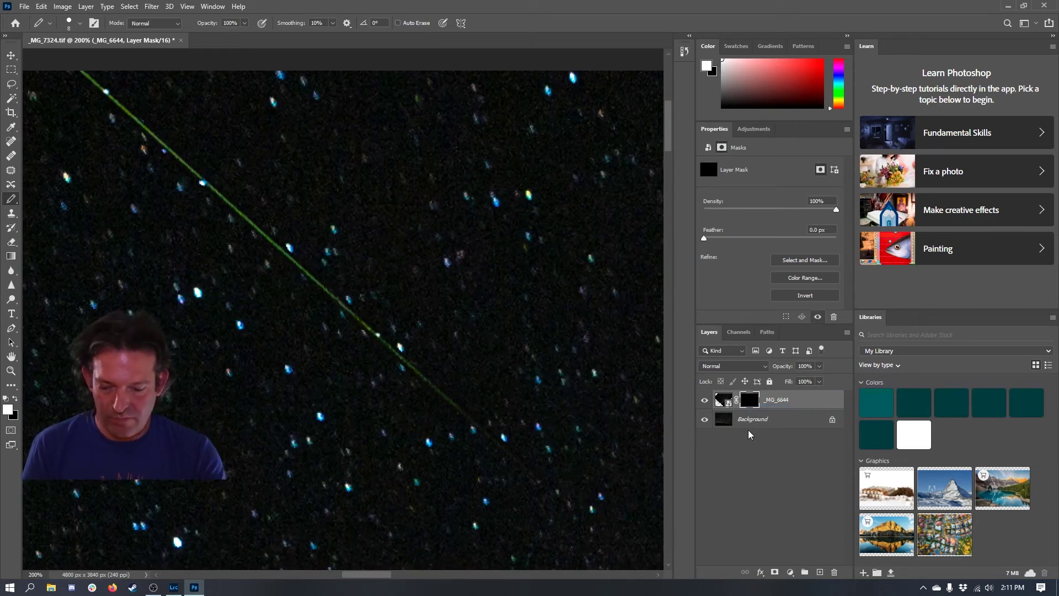
Zoom out, then pick an image to place with File > Place Embedded
key(ctrl+minus)
key(ctrl+minus)
key(ctrl+minus)
key(ctrl+minus)
key(ctrl+minus)
key(ctrl+minus)
key(ctrl+minus)
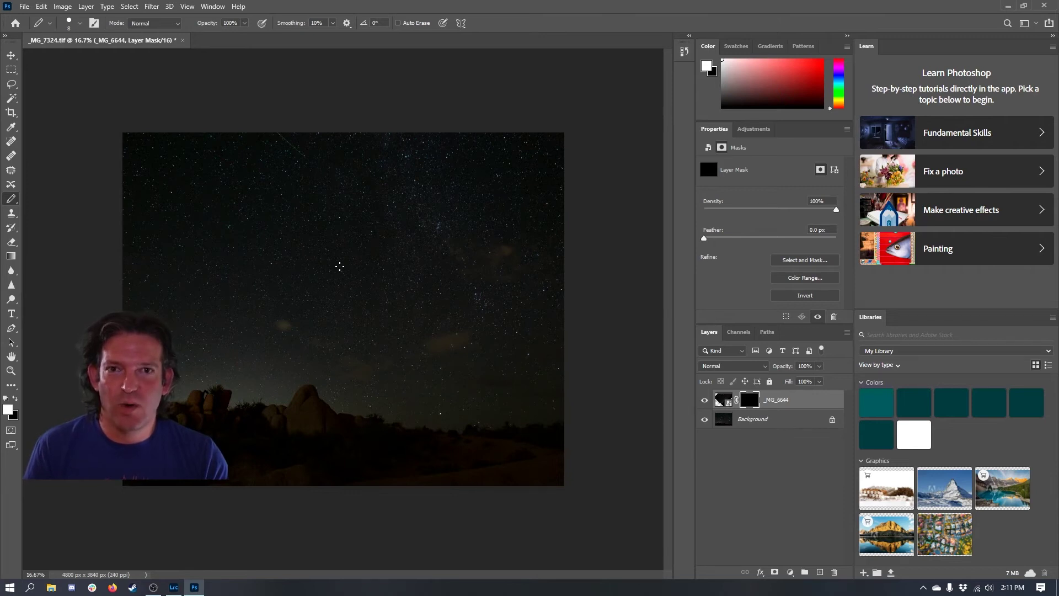
click(24, 7)
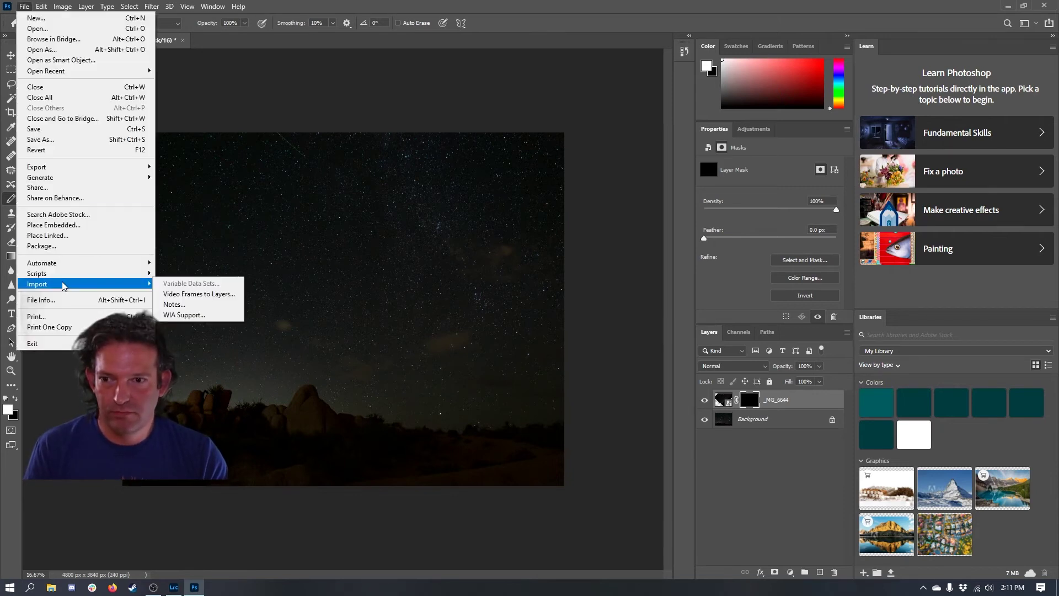
click(58, 225)
click(364, 221)
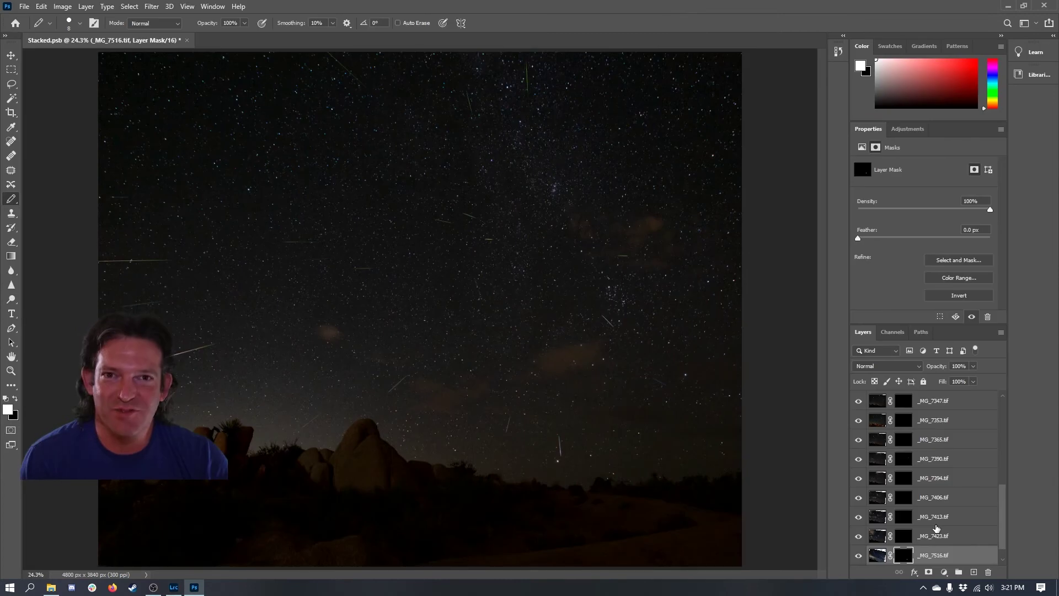
scroll(936, 528, up, 3)
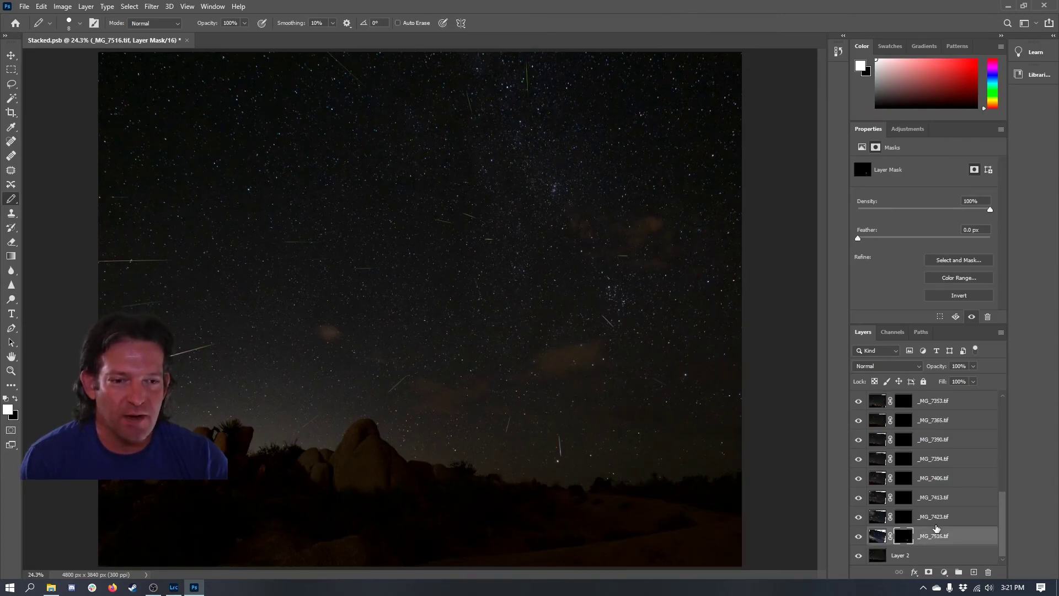
scroll(936, 528, up, 4)
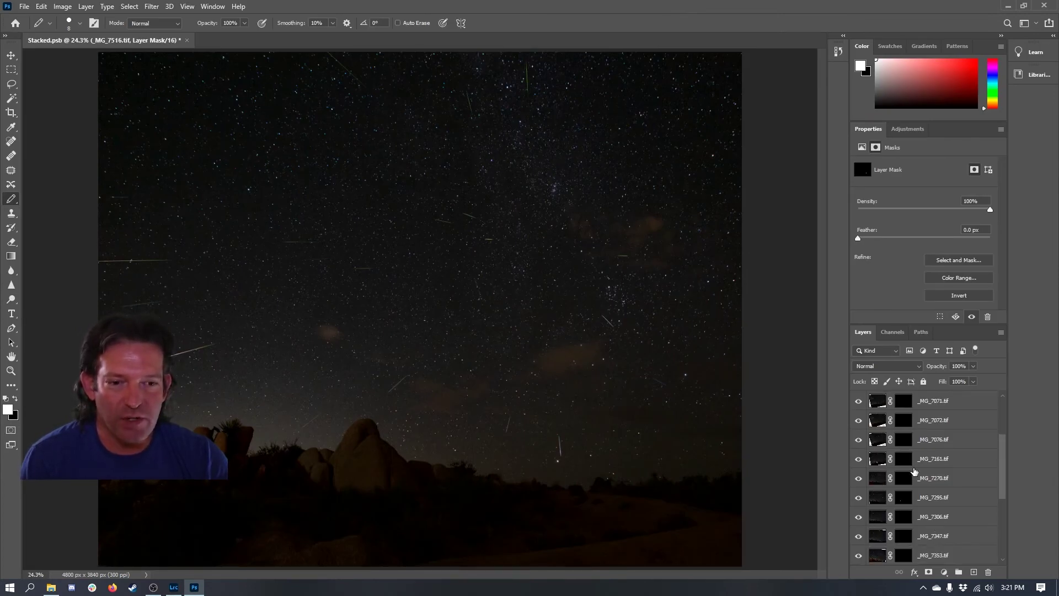
scroll(918, 435, up, 5)
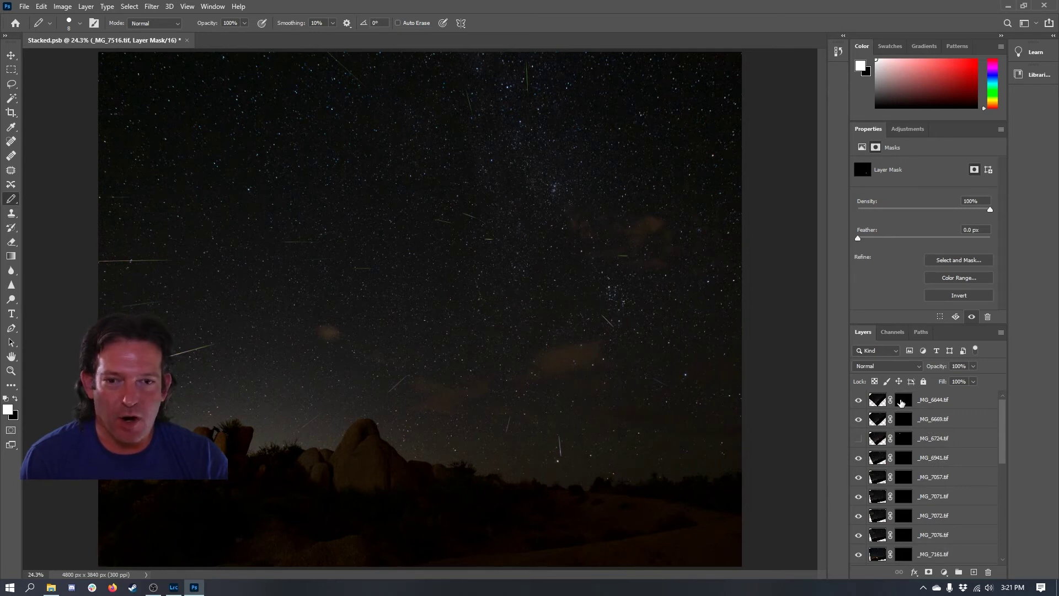
scroll(878, 518, down, 6)
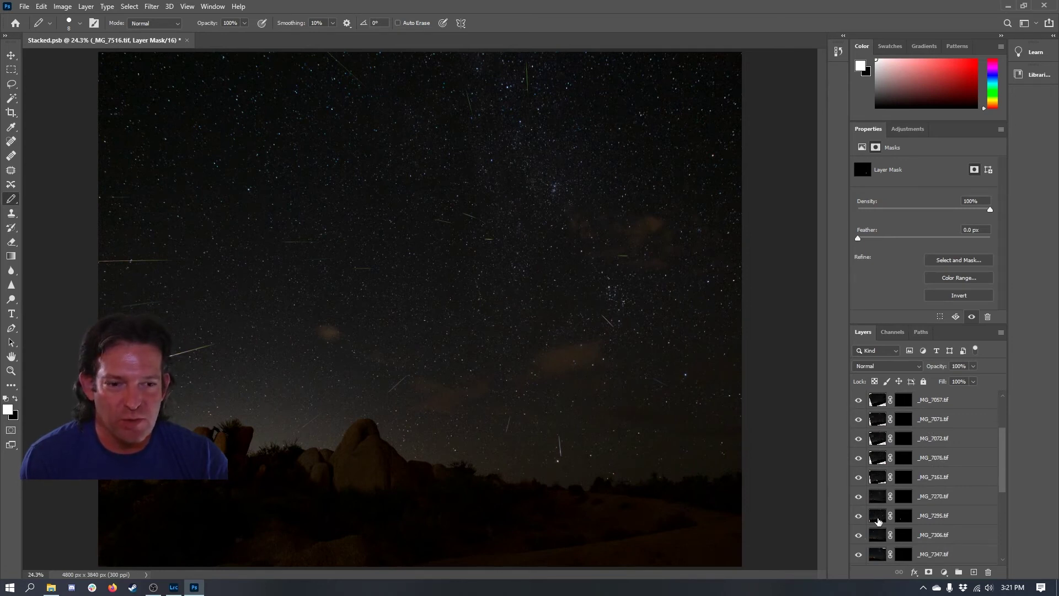
scroll(859, 544, down, 2)
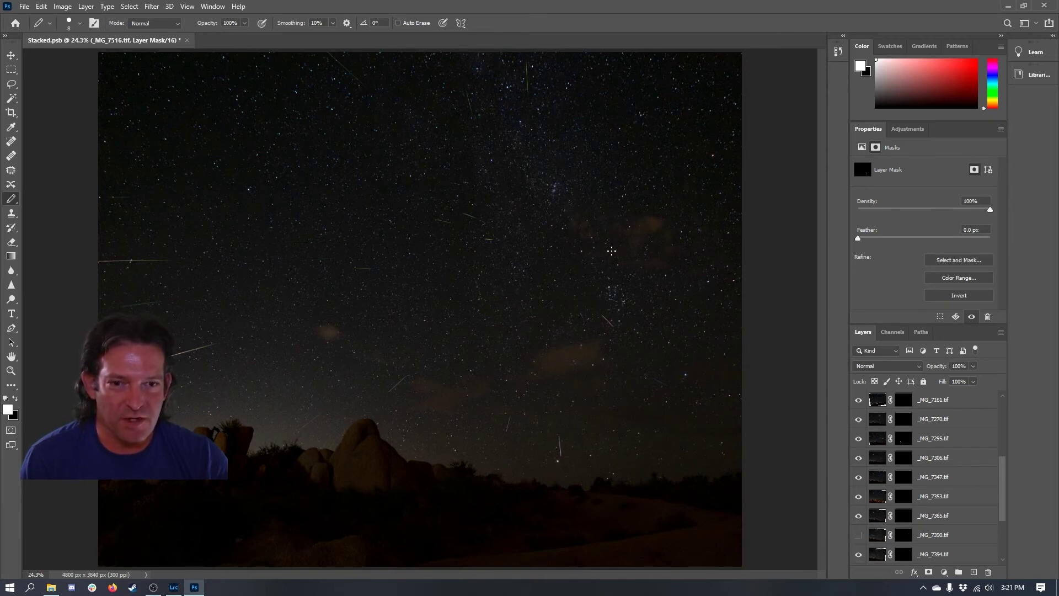
click(859, 535)
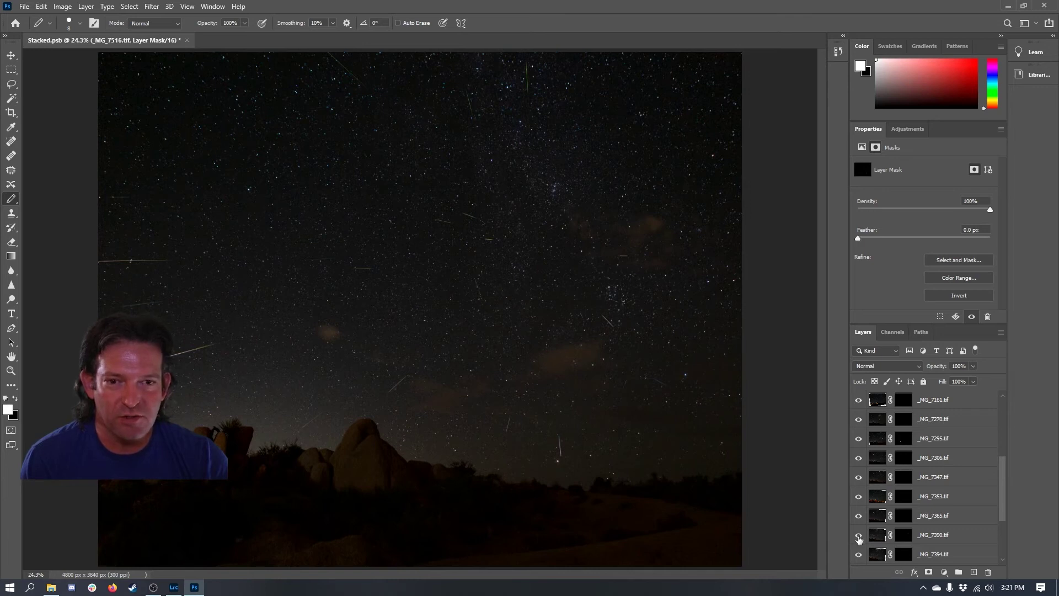
click(859, 497)
click(857, 477)
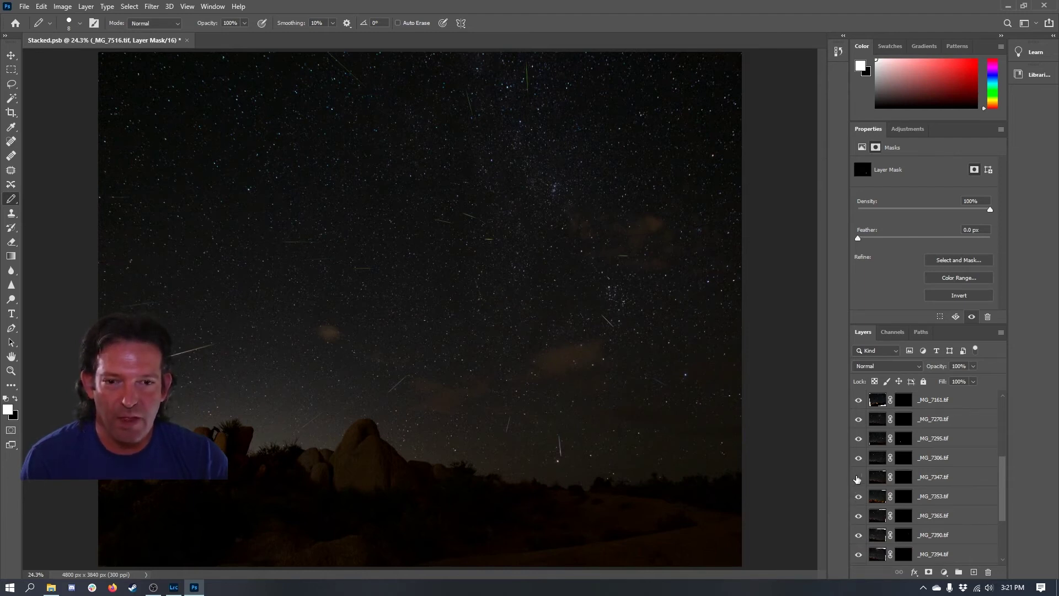
click(858, 477)
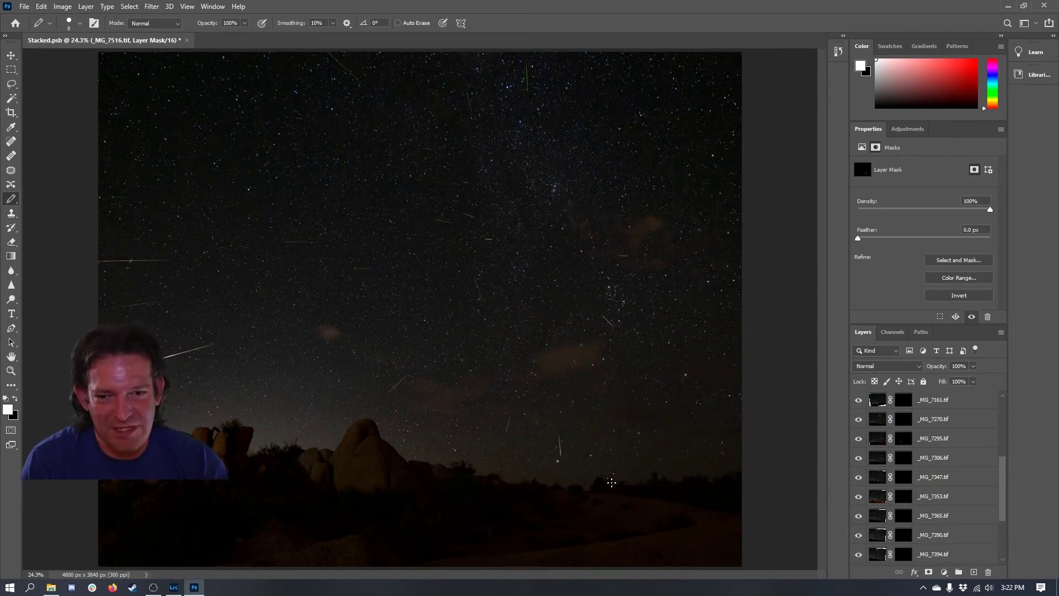
Scroll the Layers panel down through the masked meteor layers and back up to _MG_6644.tif
scroll(937, 522, down, 3)
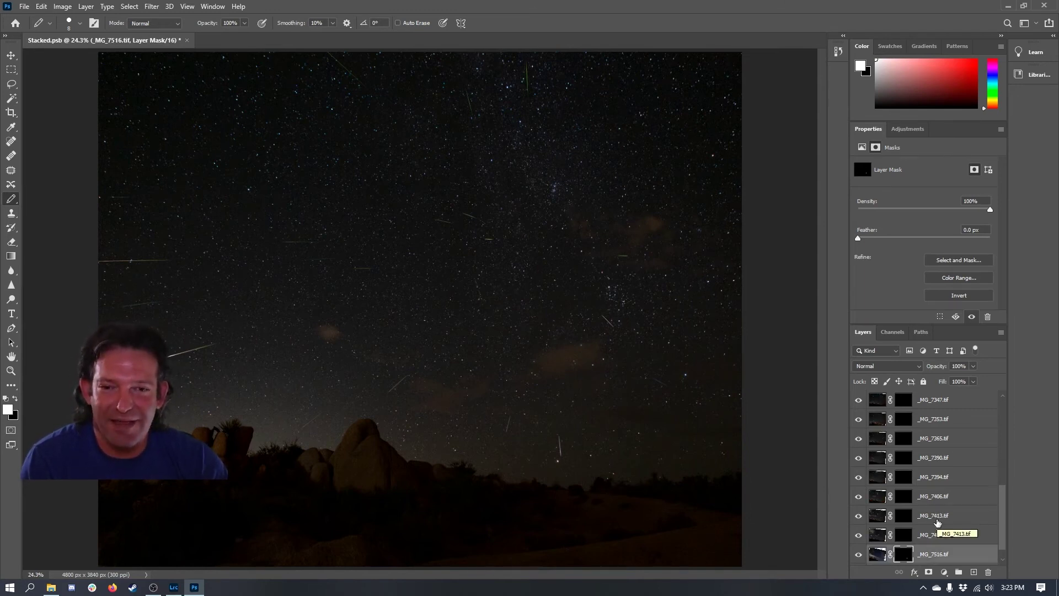
scroll(937, 522, down, 1)
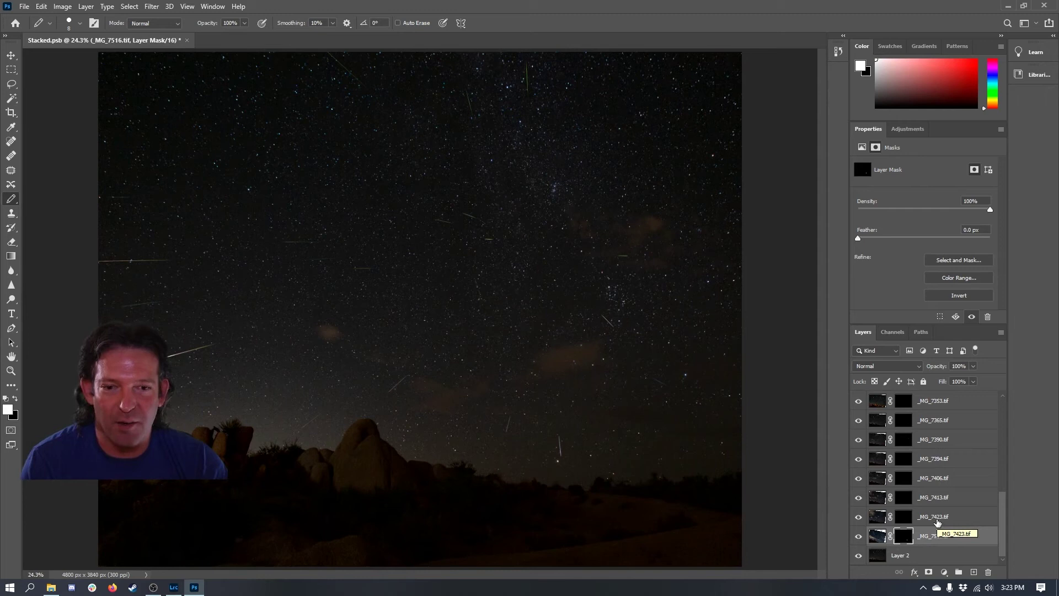
scroll(937, 522, up, 9)
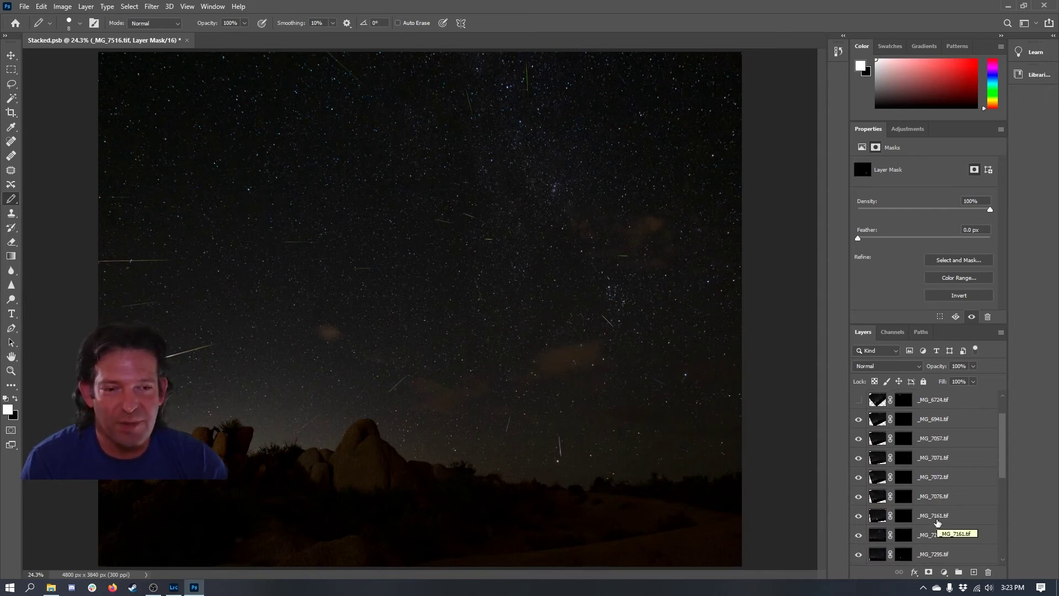
scroll(938, 522, up, 2)
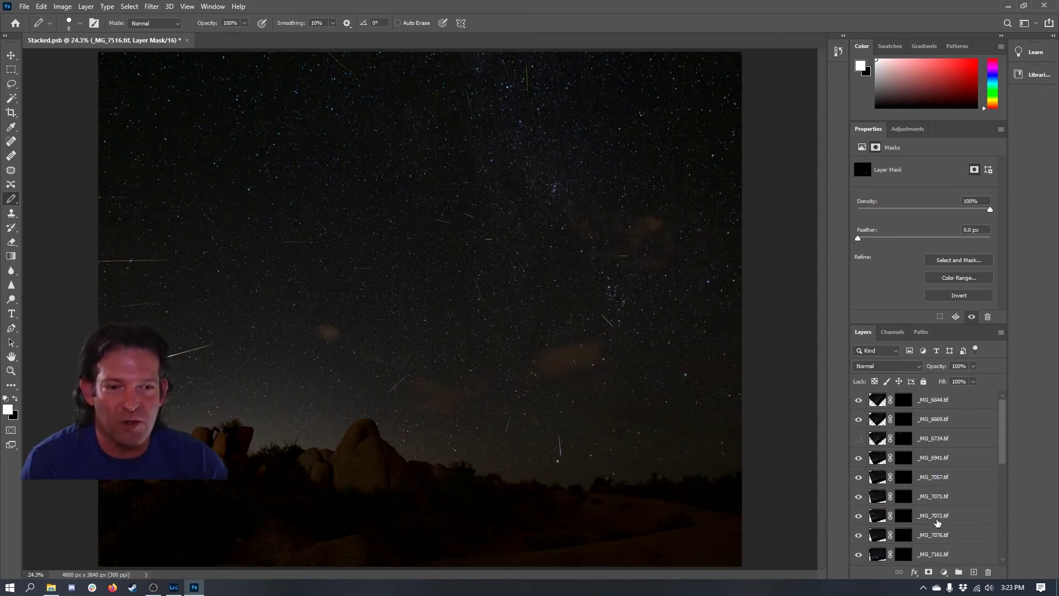
Select layers _MG_6644 through _MG_7516 and duplicate them all into Stacked.psb with Duplicate Layers
shift+click(938, 400)
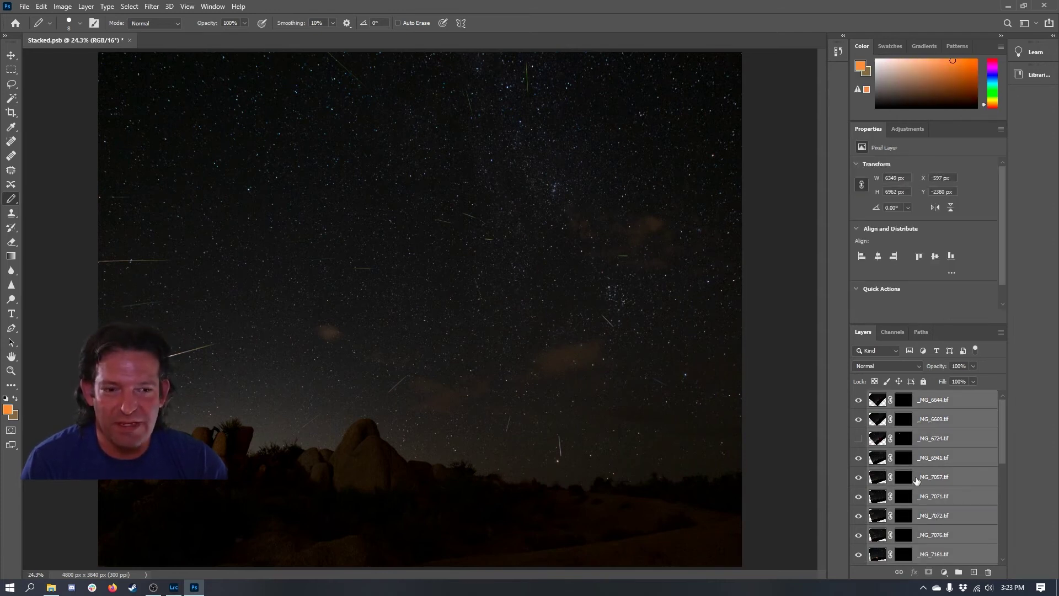
right_click(938, 400)
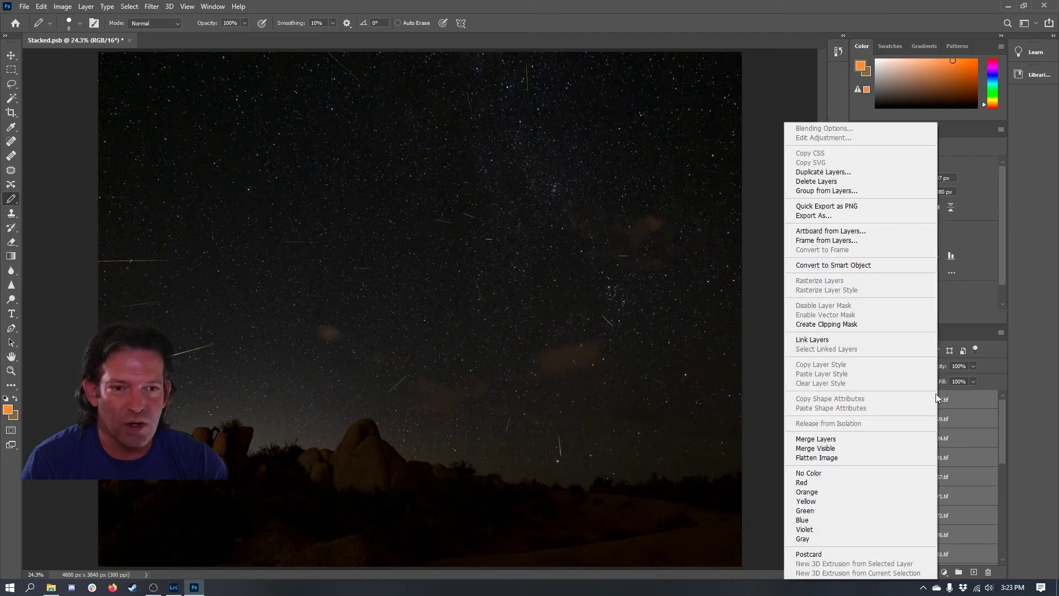
click(835, 173)
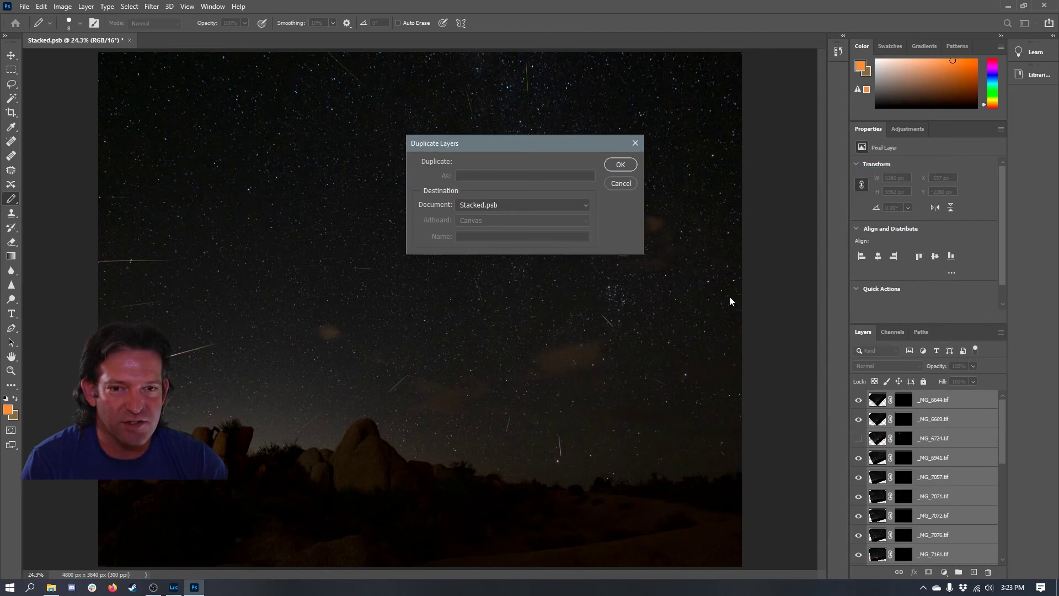
click(620, 165)
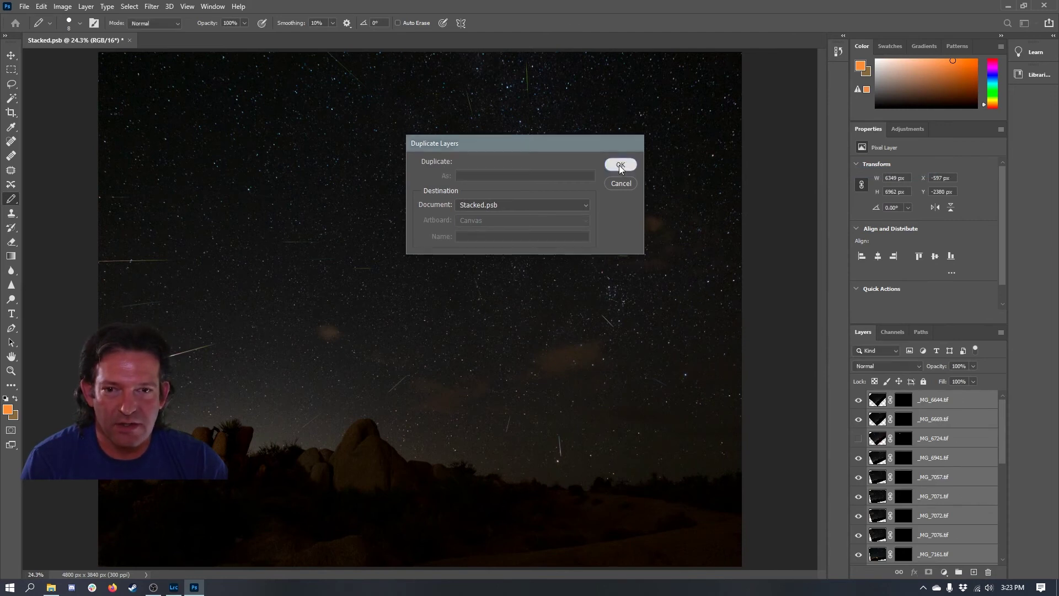
scroll(942, 512, down, 5)
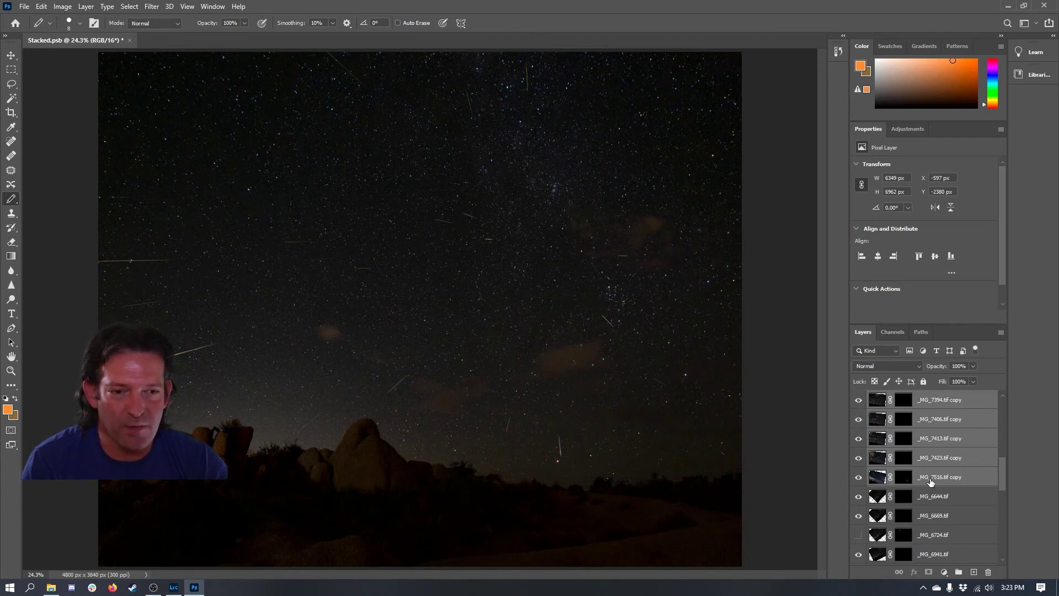
scroll(929, 480, up, 5)
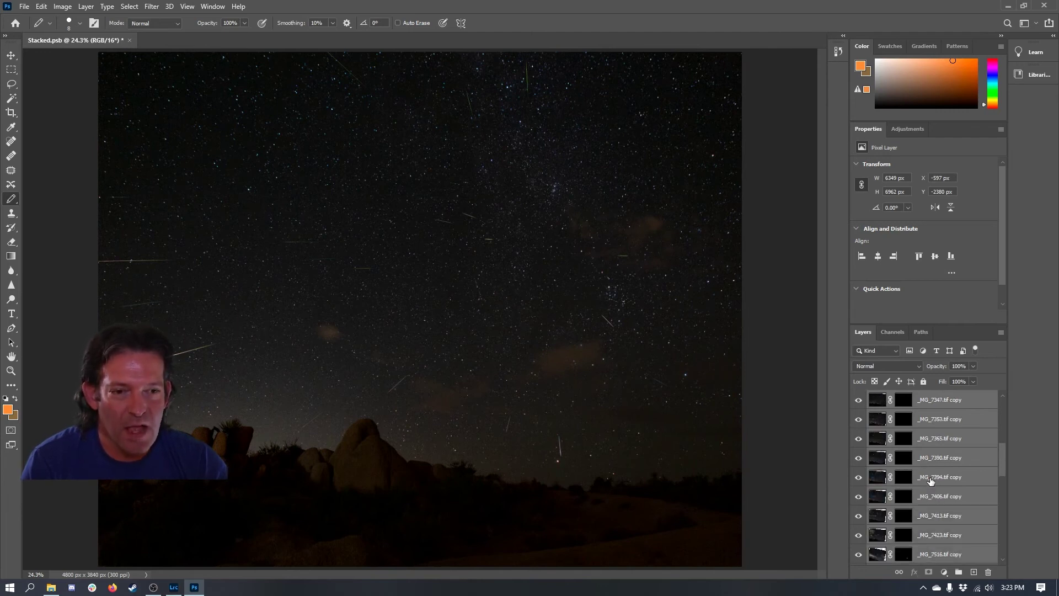
Change the selected copy layers' blend mode to Screen
click(918, 366)
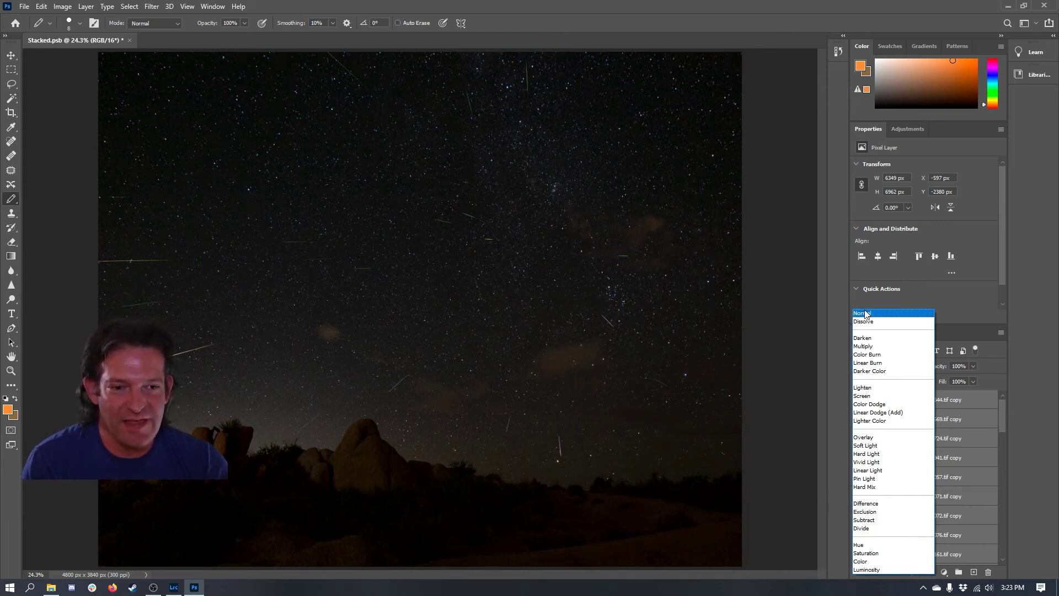
click(871, 396)
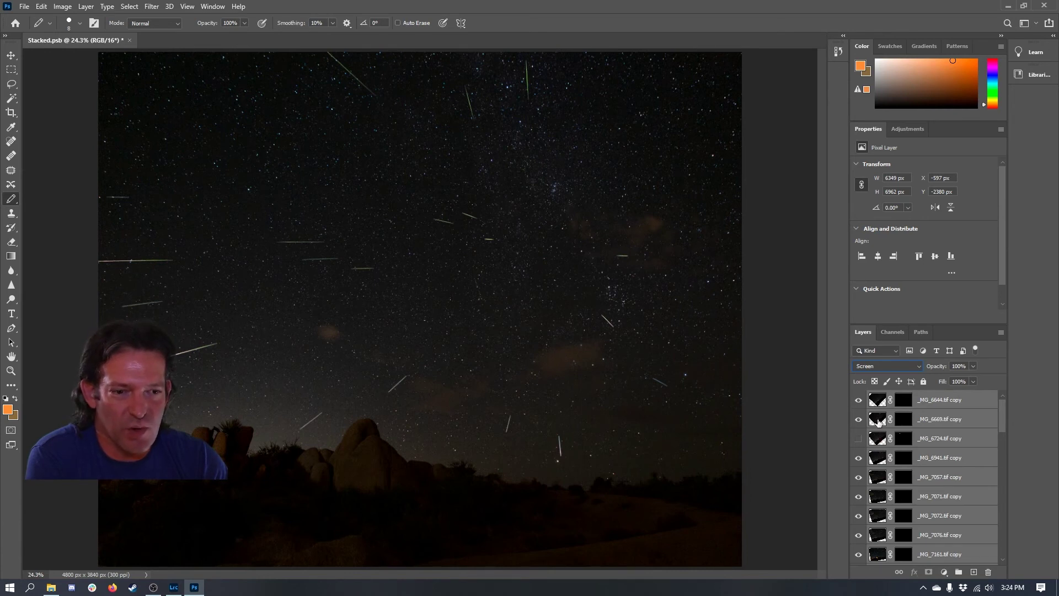
Compare the top copy layers on and off, leaving _MG_6724 copy and _MG_7057 copy hidden
click(858, 439)
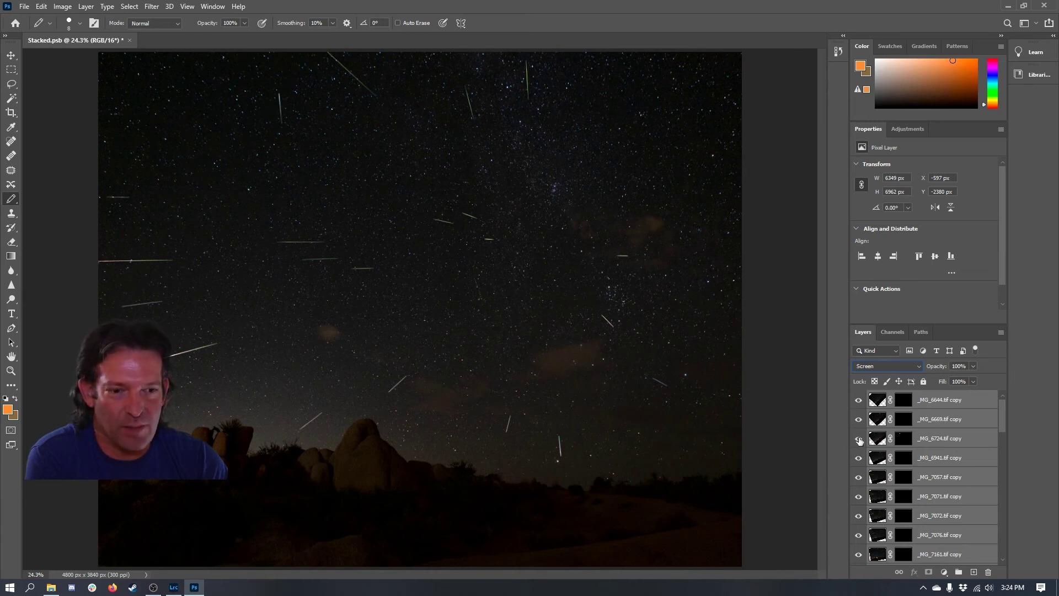
click(859, 440)
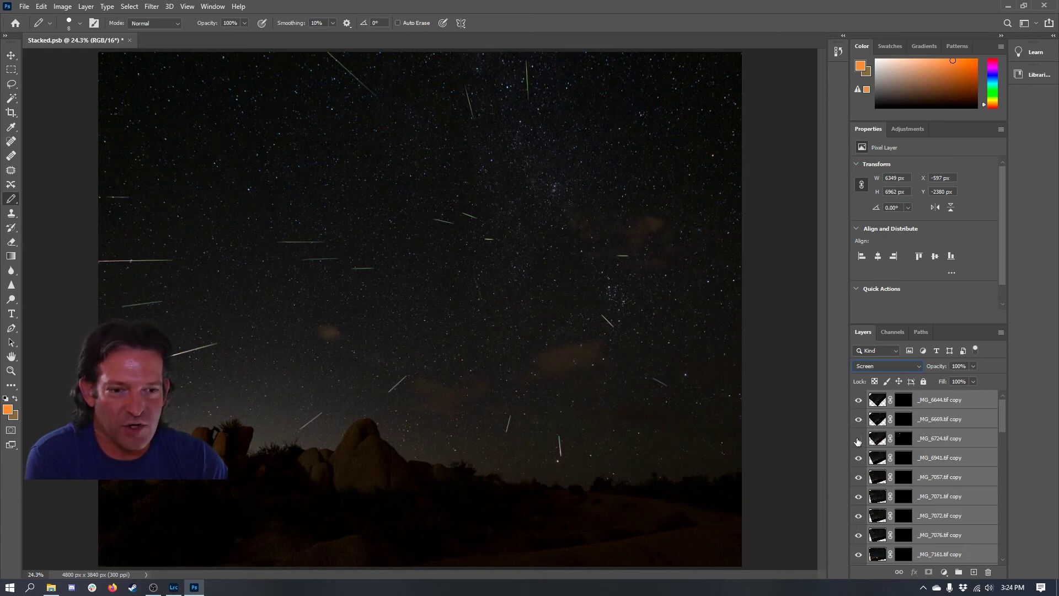
click(858, 400)
click(858, 400)
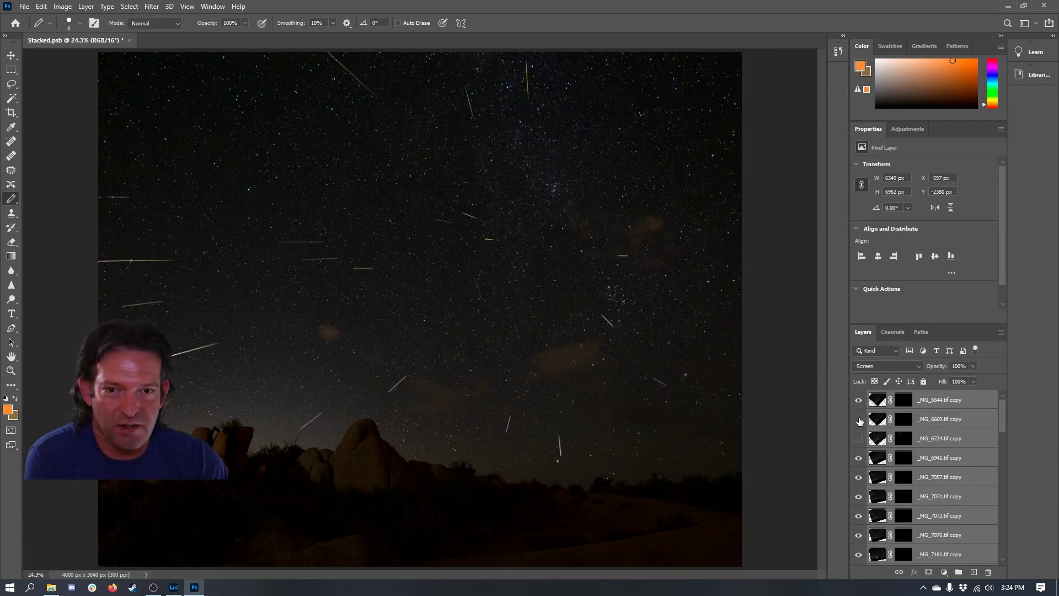
click(858, 459)
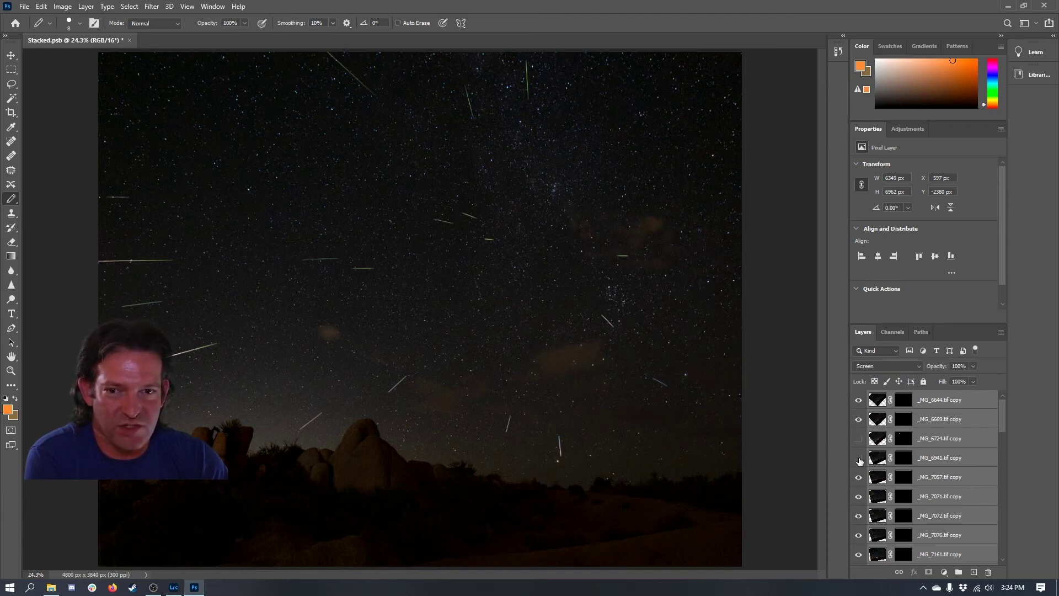
click(858, 458)
click(858, 479)
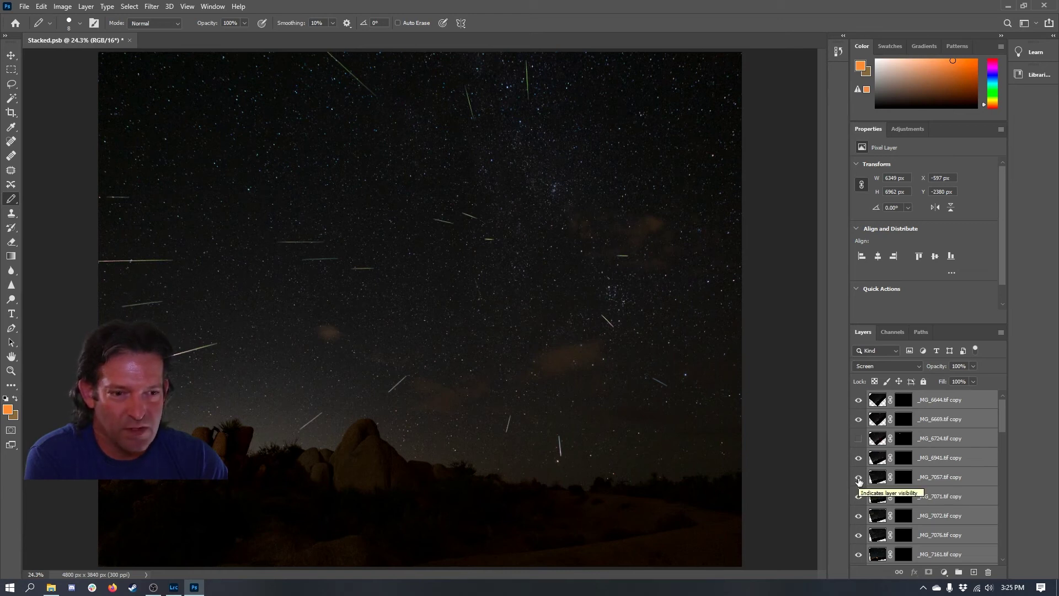
click(858, 480)
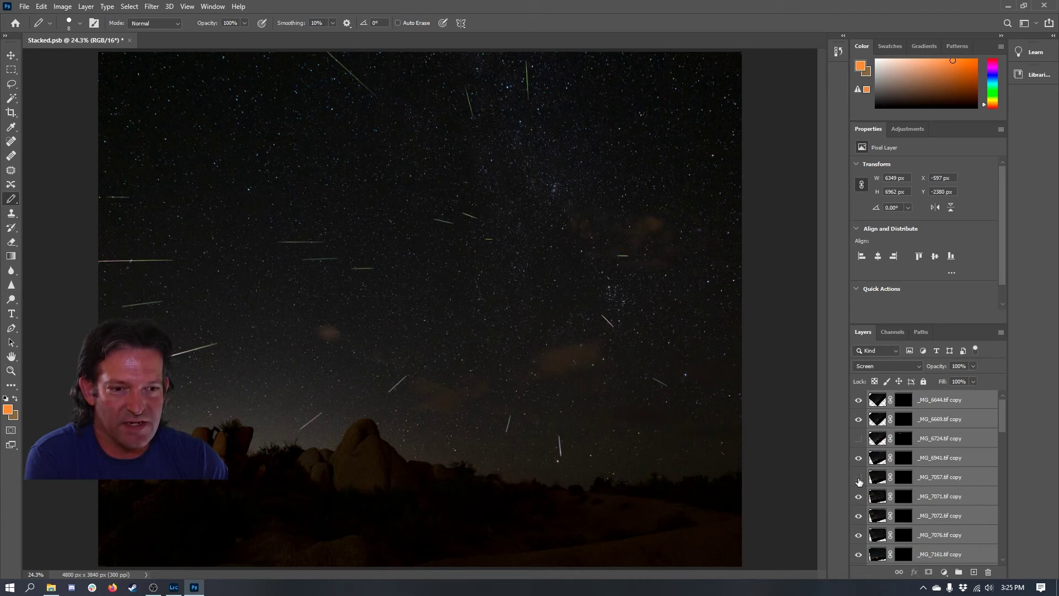
Check the _MG_7071 and _MG_7076 copy streaks on and off, keeping both visible
scroll(859, 481, down, 10)
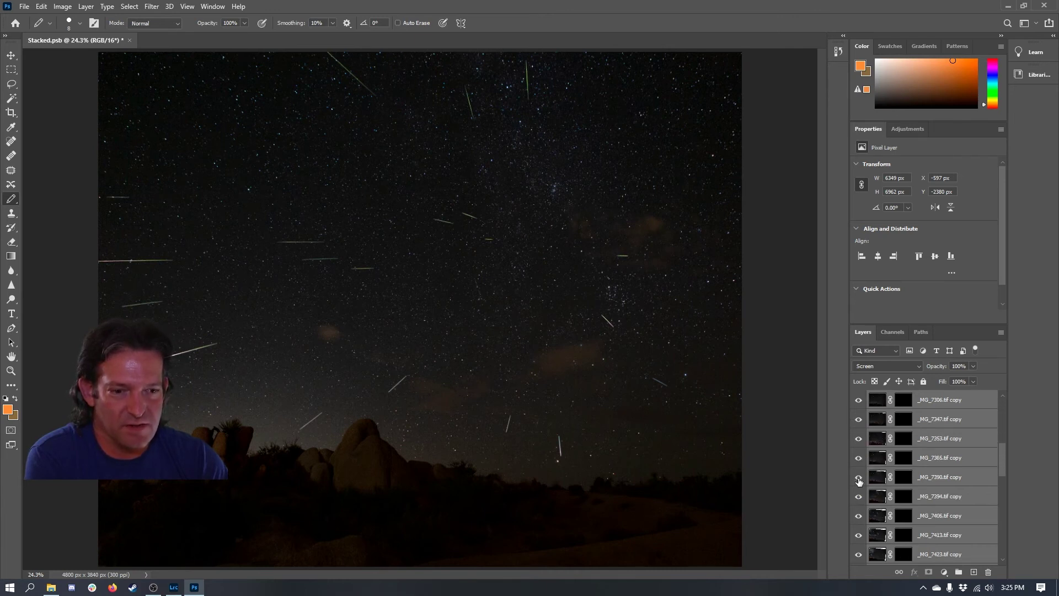
scroll(910, 507, down, 1)
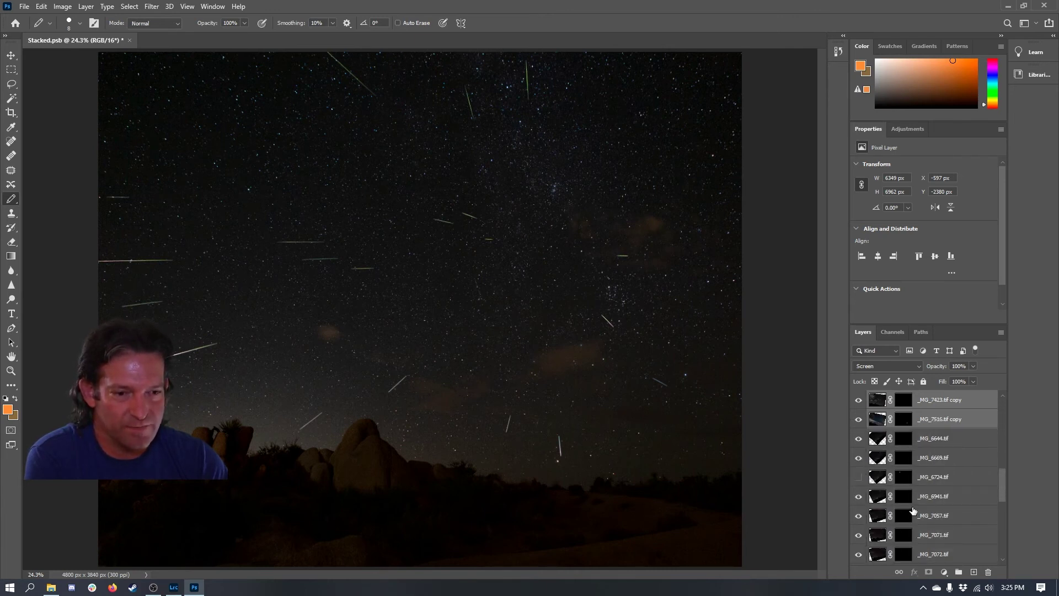
scroll(914, 513, down, 1)
scroll(913, 519, down, 3)
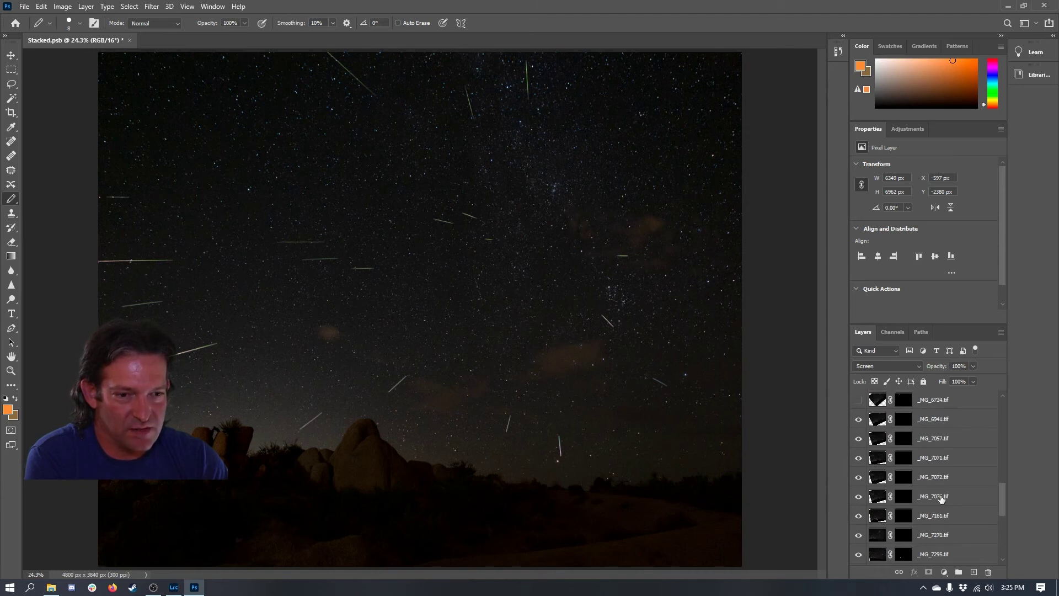
scroll(941, 498, down, 1)
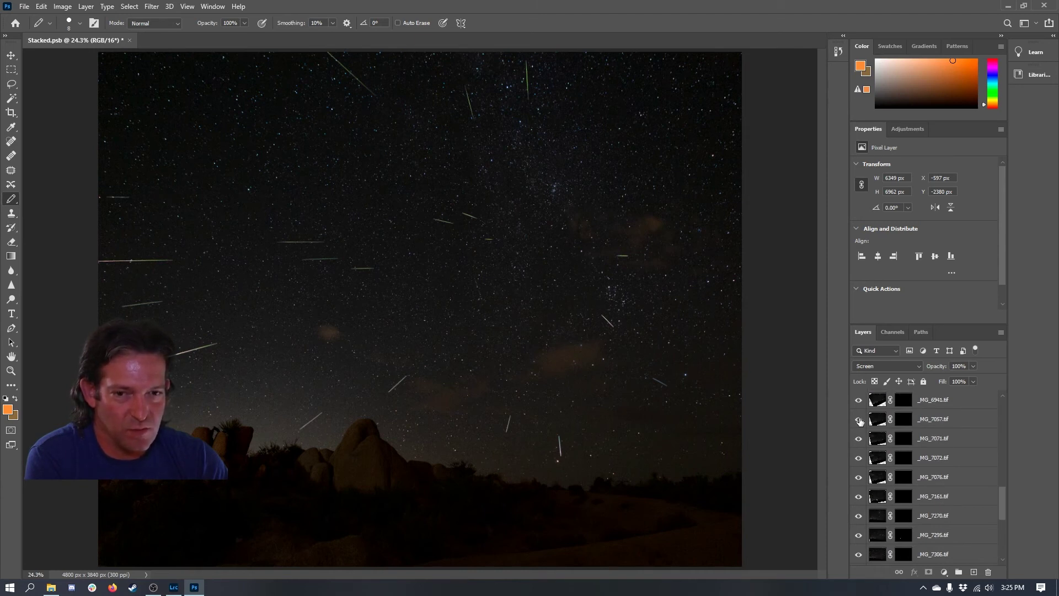
scroll(861, 463, up, 5)
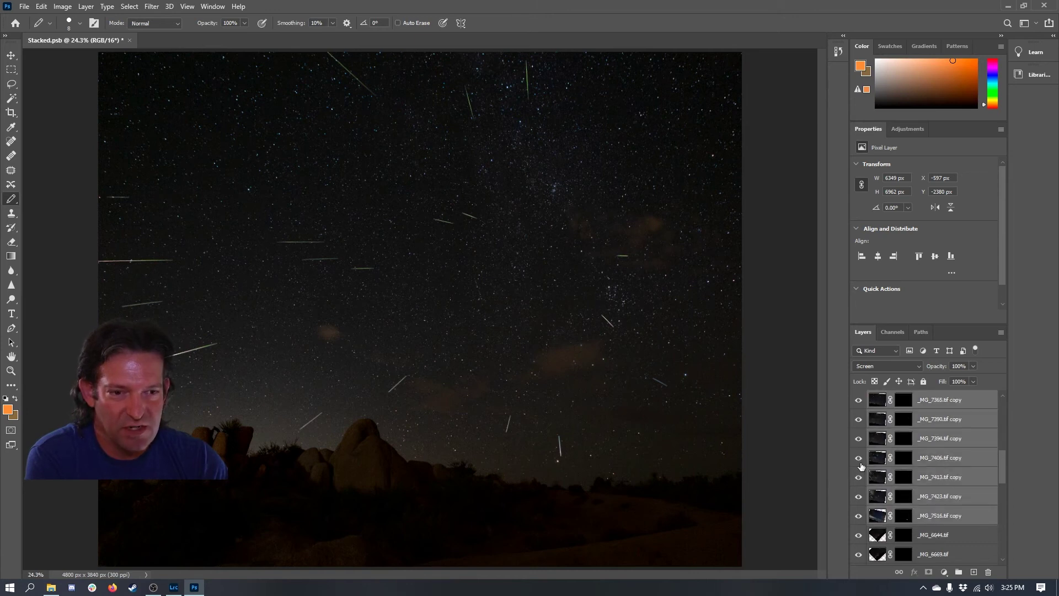
scroll(861, 465, up, 5)
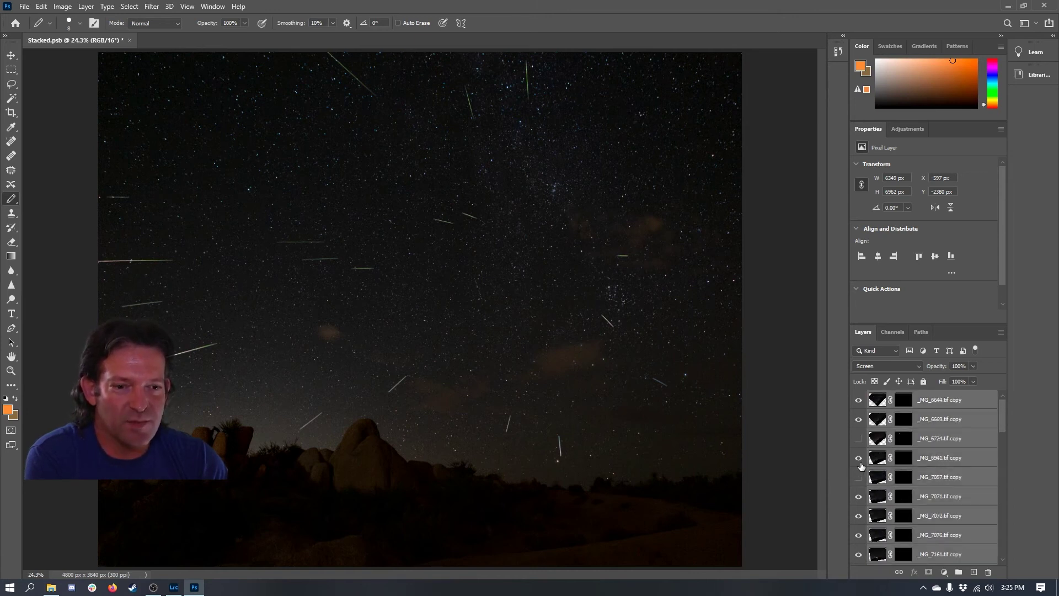
scroll(861, 465, down, 2)
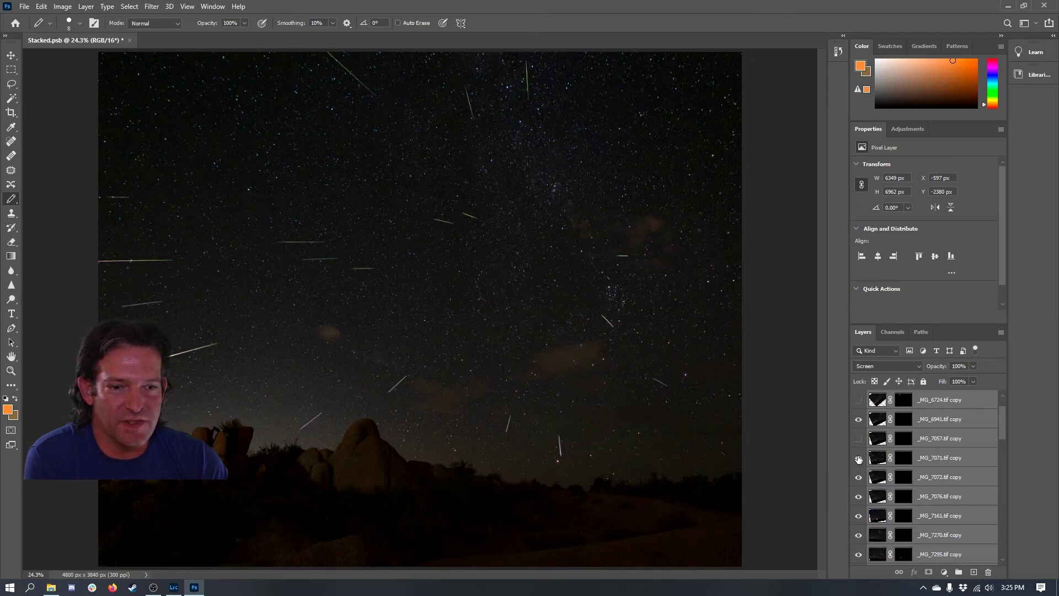
click(859, 458)
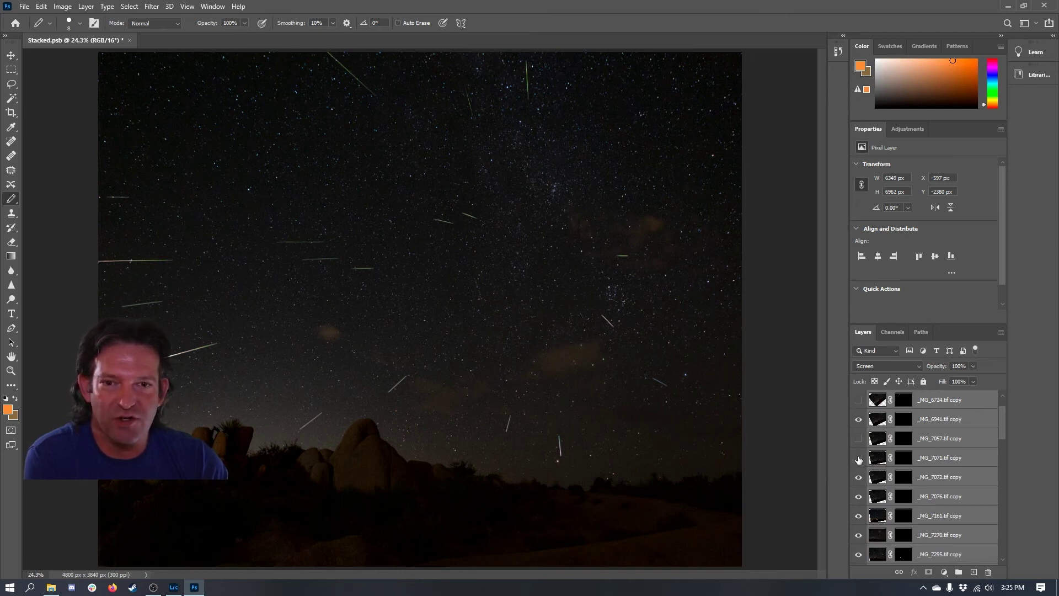
click(858, 457)
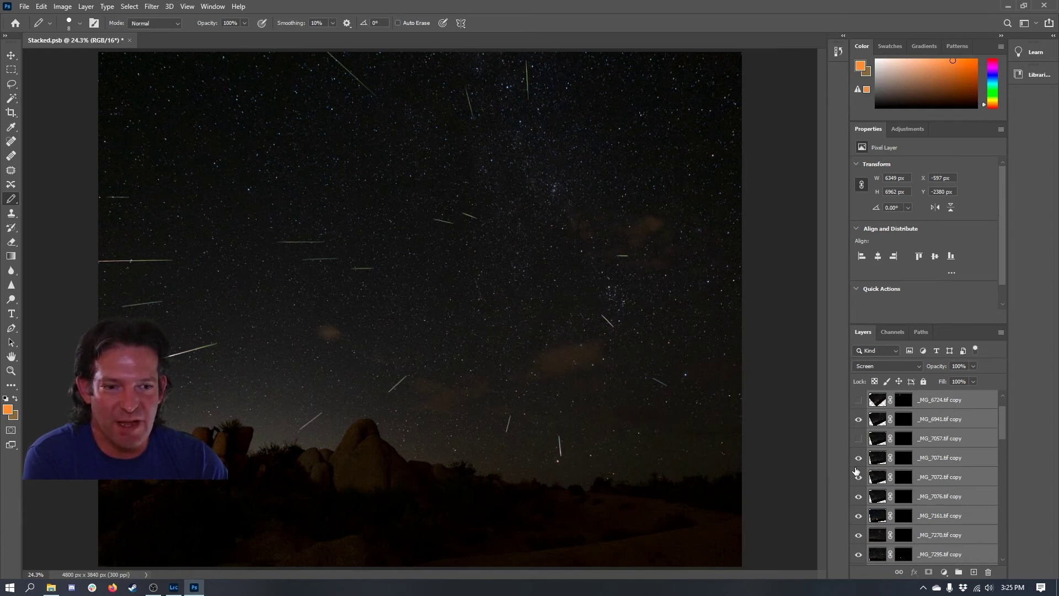
click(858, 498)
click(859, 499)
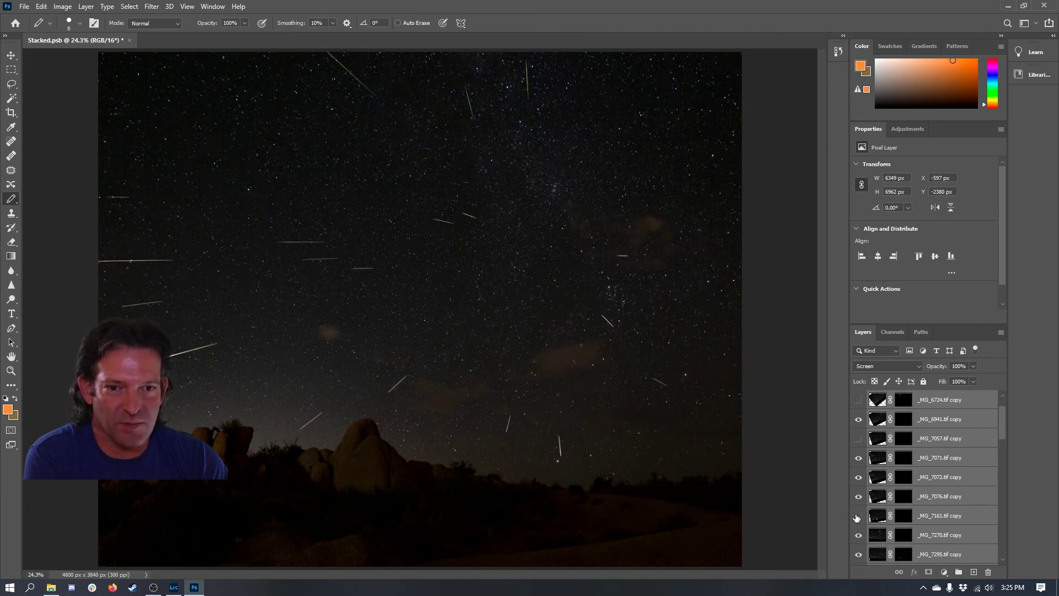
Hide the _MG_7390.tif layer further down the stack
scroll(858, 519, down, 3)
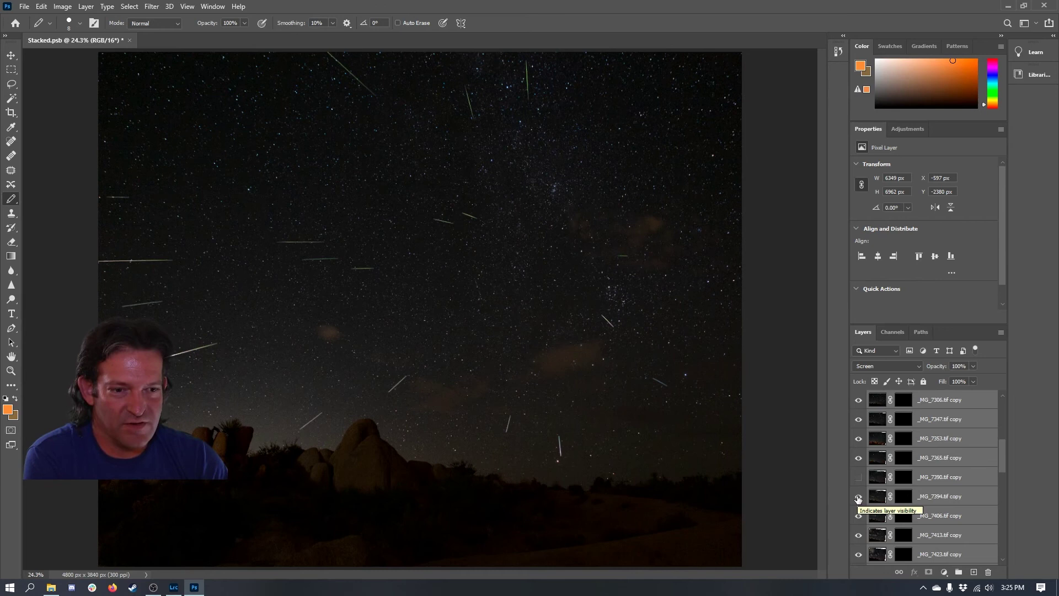
scroll(858, 499, down, 3)
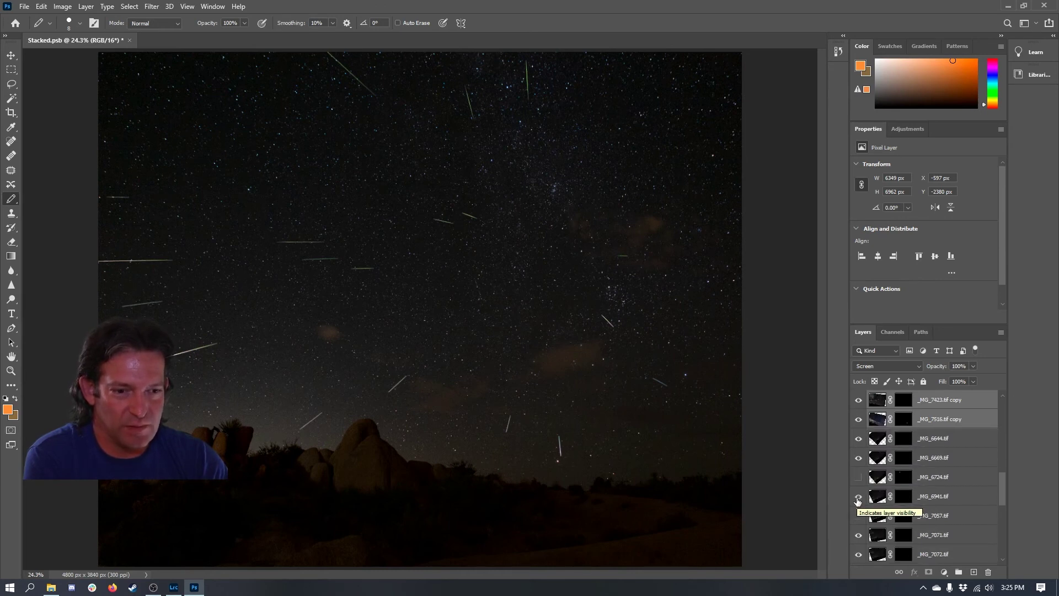
scroll(857, 499, down, 3)
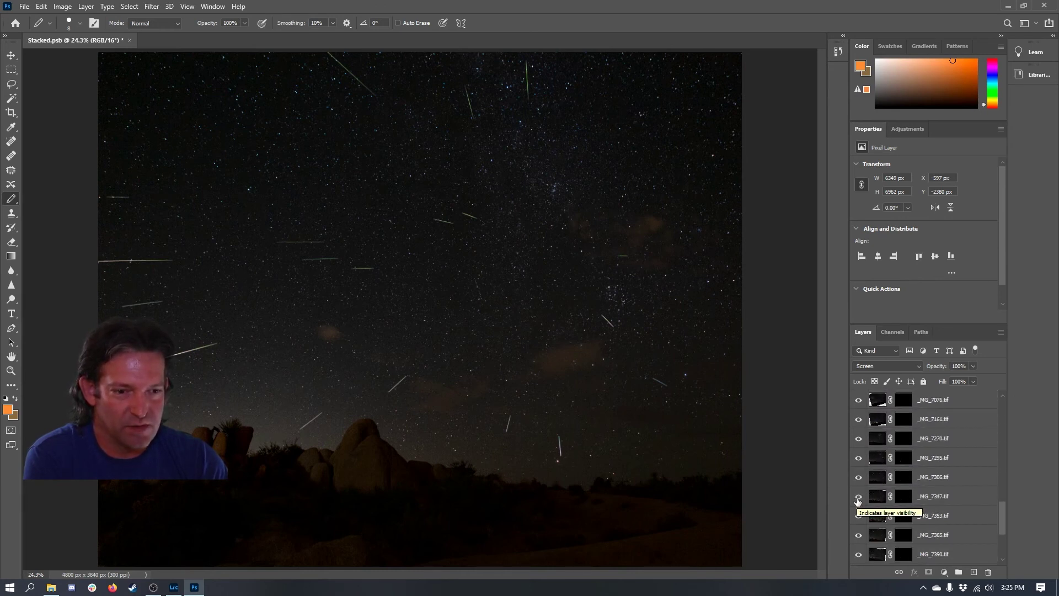
click(859, 554)
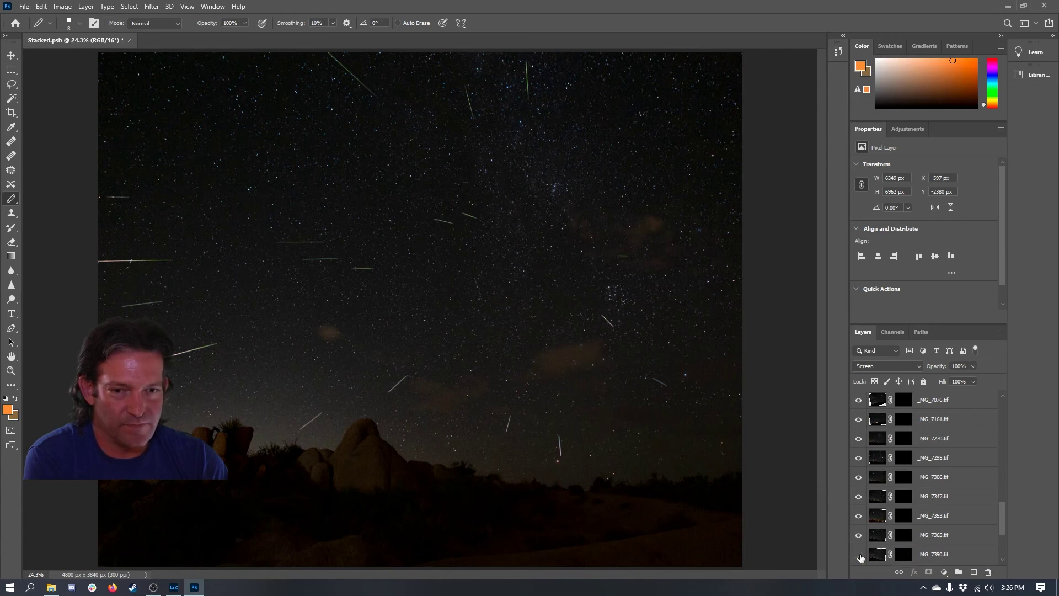